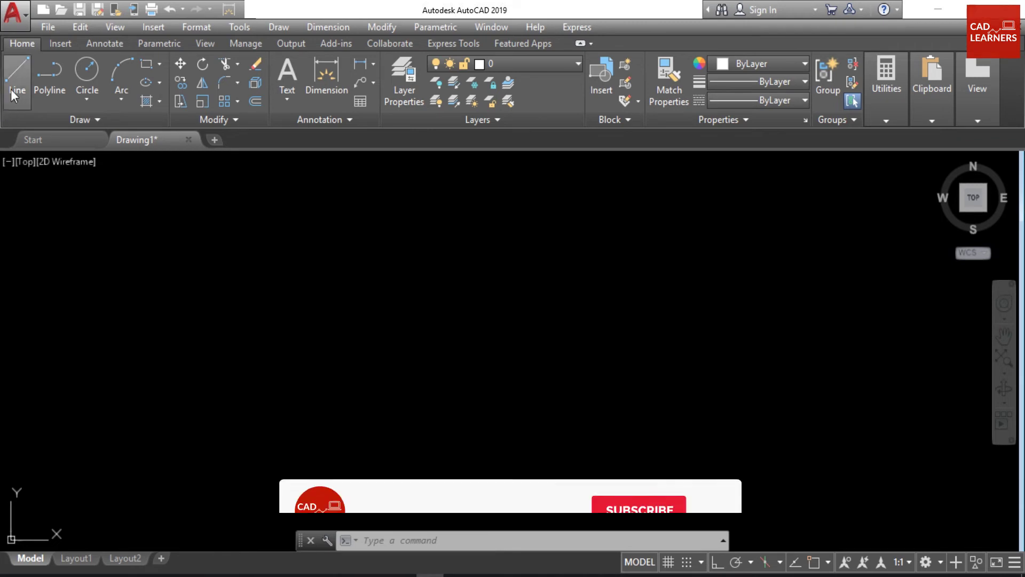
Step: Look through the Insert, Annotate, Parametric and View tool sets, and return to the Home tools
left_click(50, 46)
left_click(110, 45)
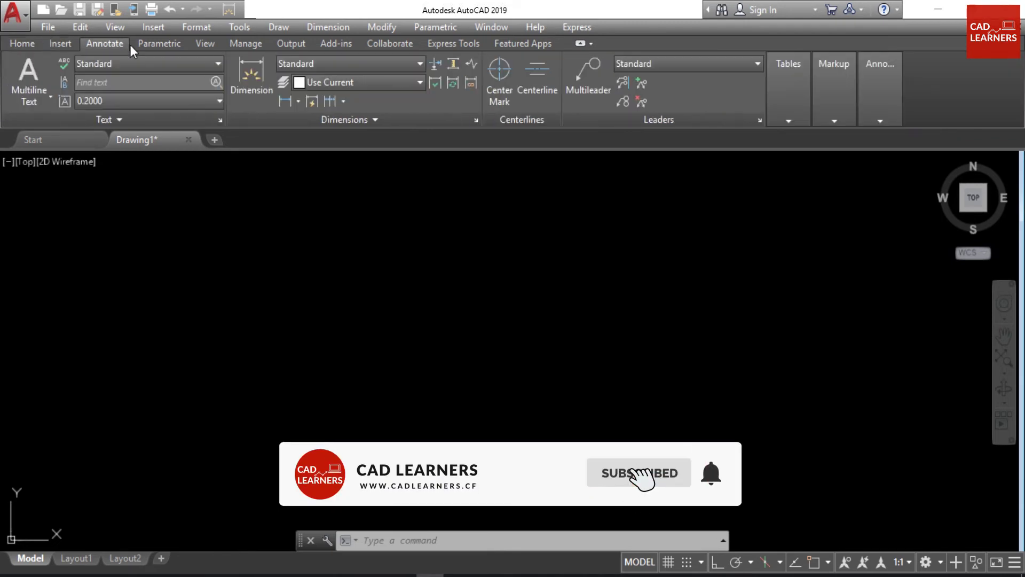
left_click(143, 44)
left_click(207, 44)
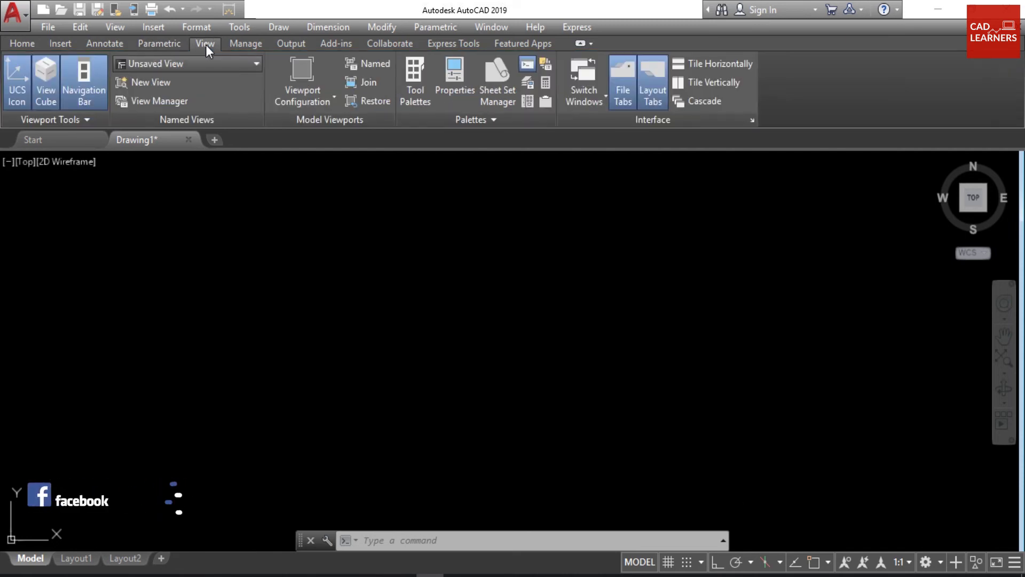
left_click(24, 43)
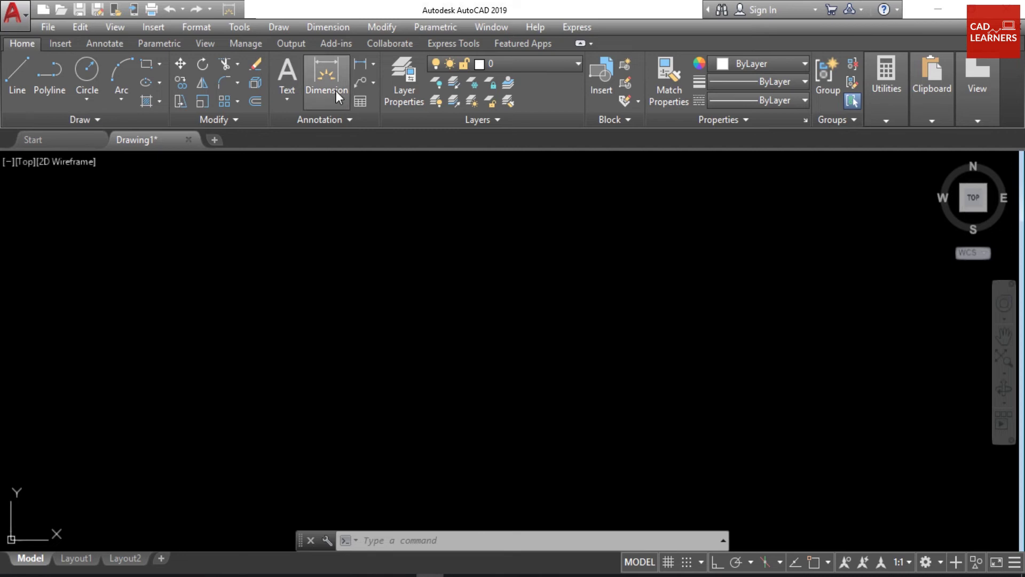
Step: Search the available commands for "line" and close the search results
left_click(16, 16)
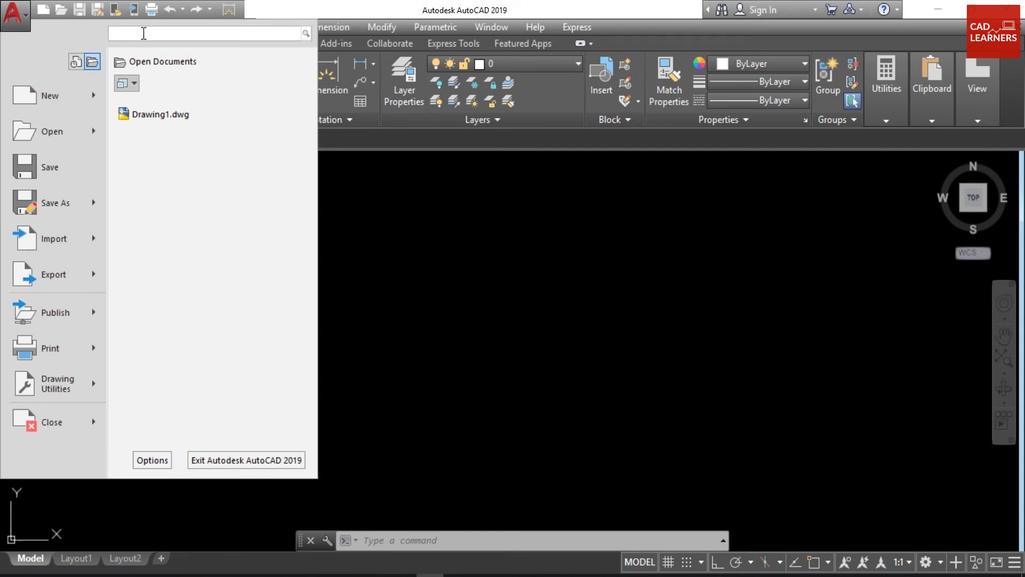
type("l")
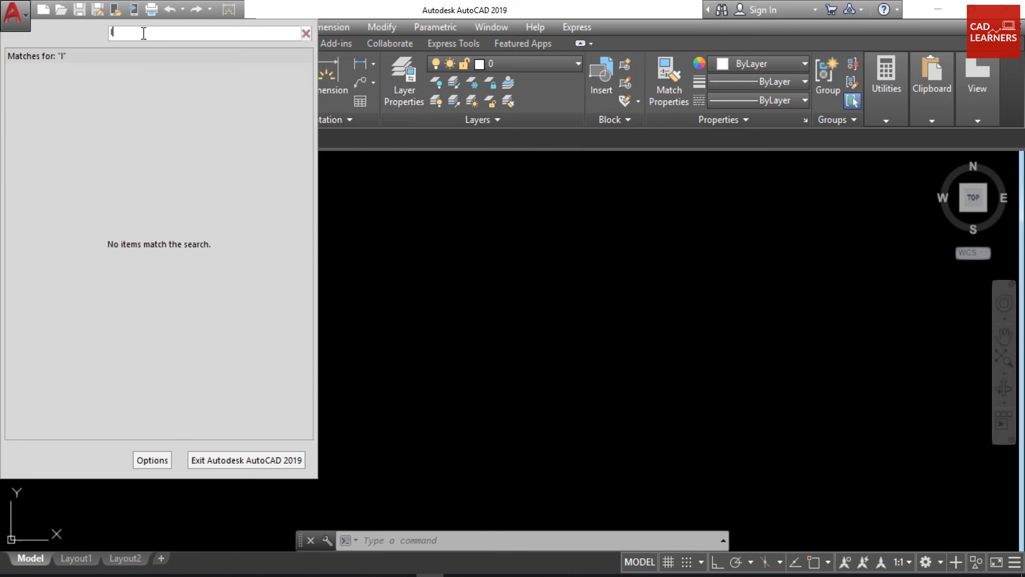
type("ine")
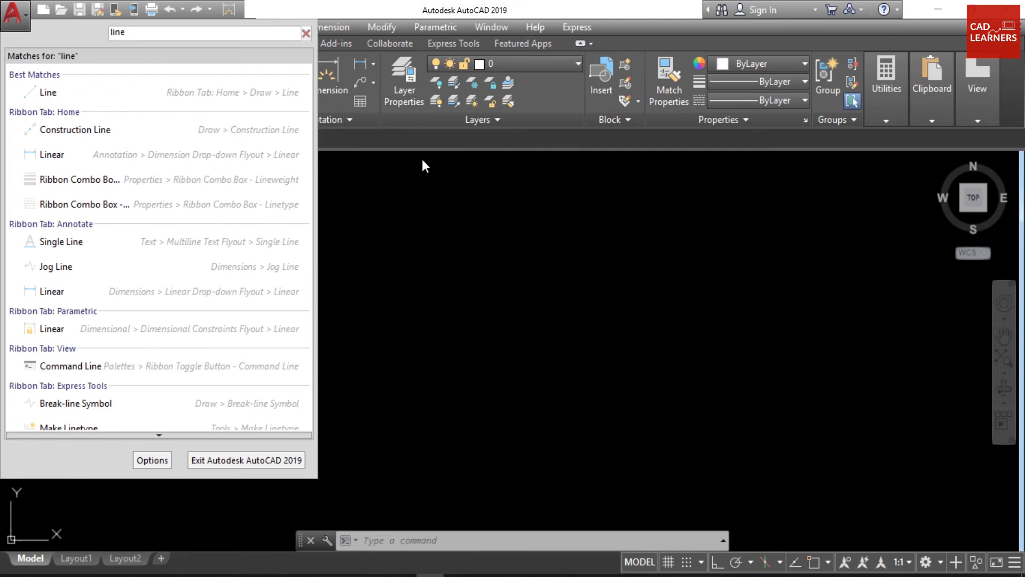
left_click(339, 208)
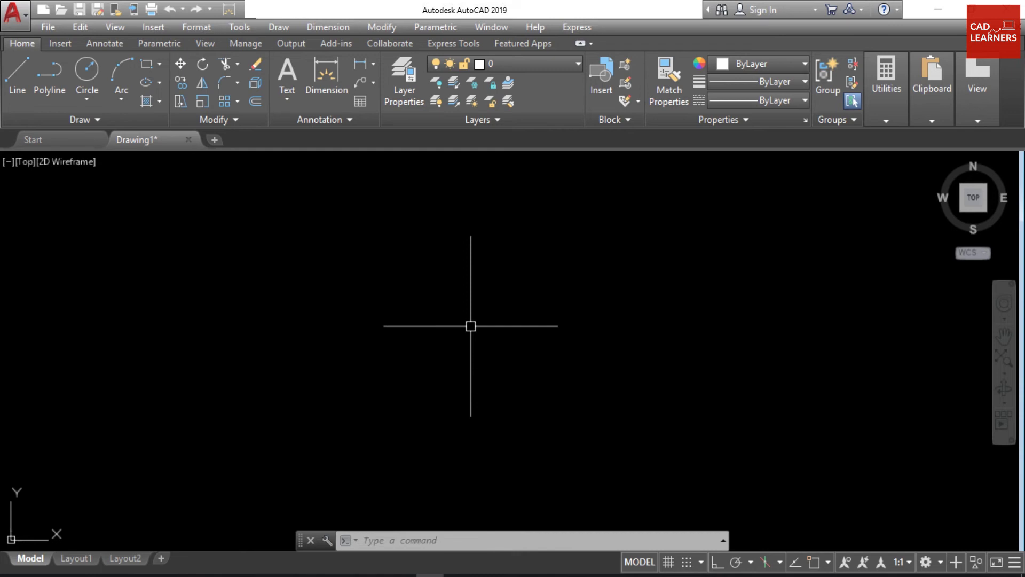
Step: Set the crosshair size to 8 in the display options
type("OP")
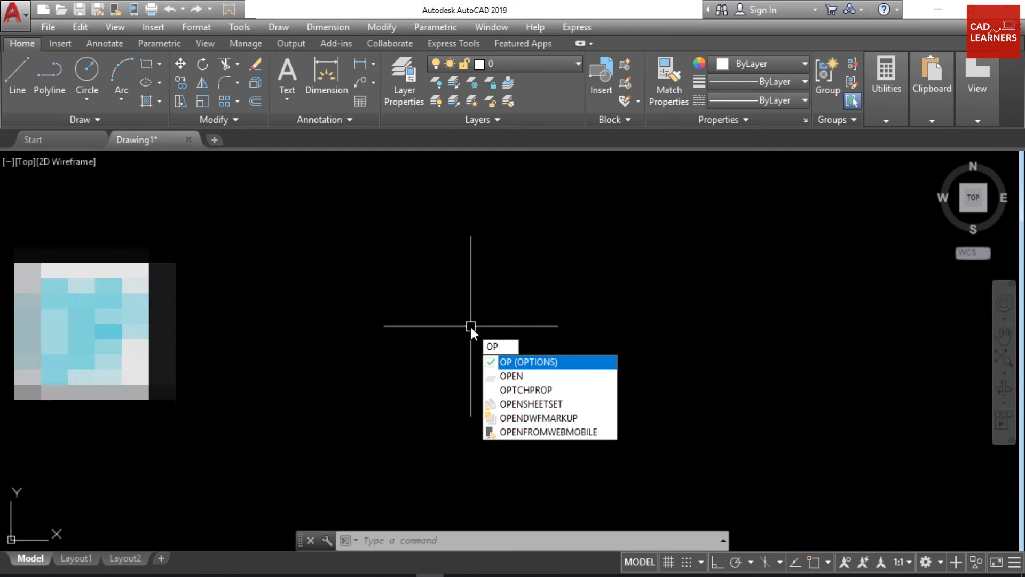
key("Return")
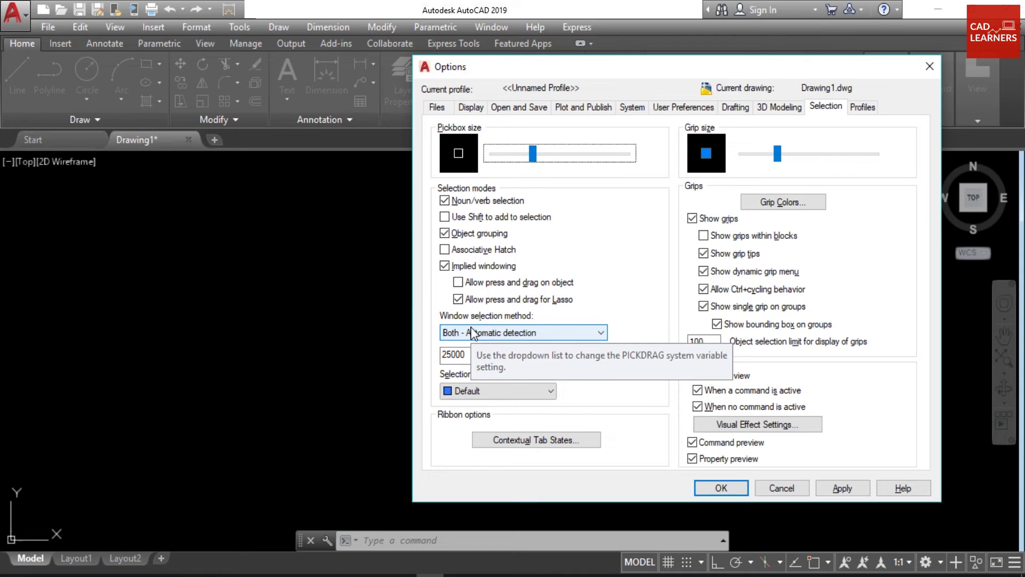
left_click(468, 108)
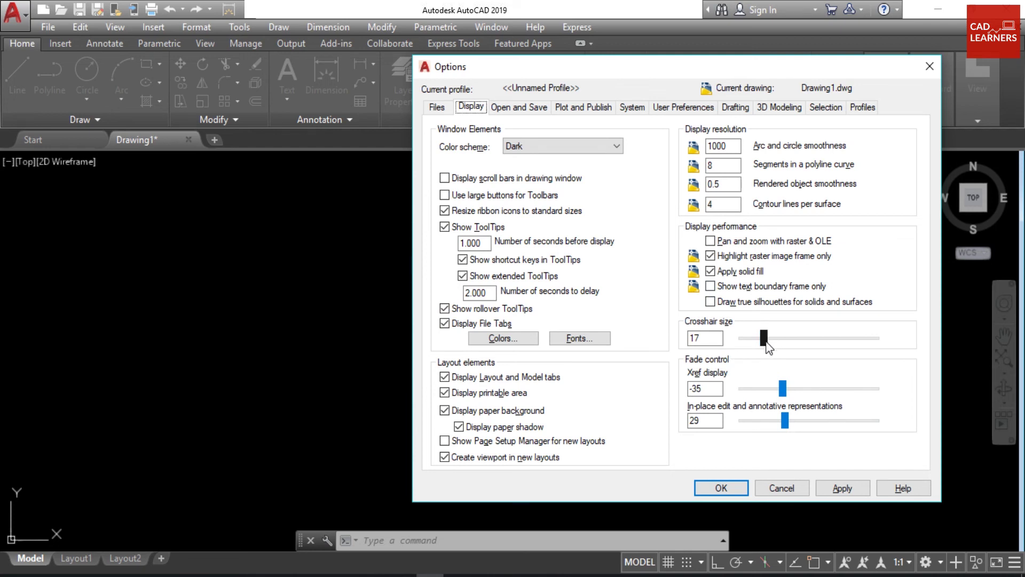
mouse_move(765, 339)
left_mouse_down()
mouse_move(798, 347)
mouse_move(753, 338)
left_mouse_up()
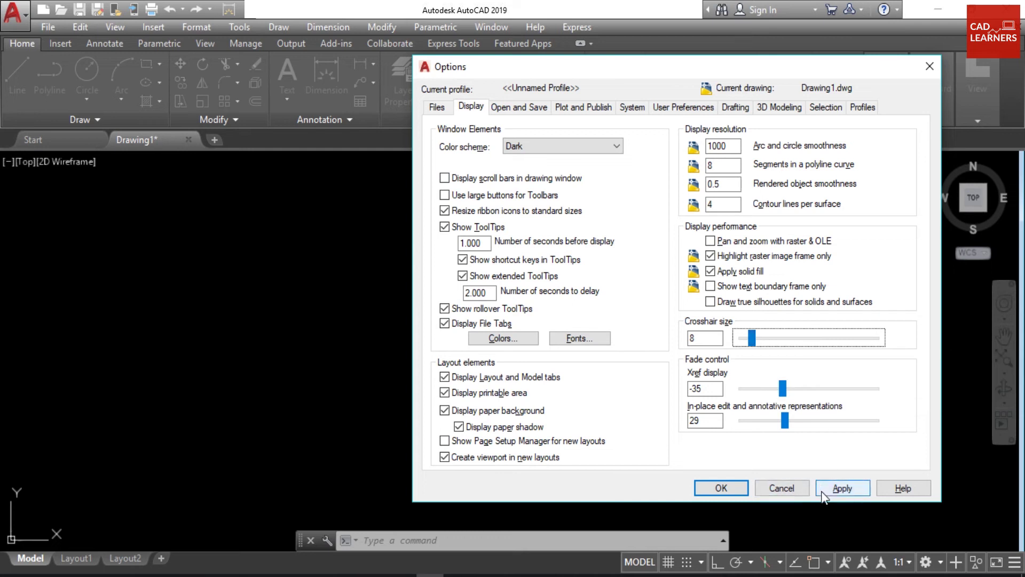
left_click(721, 488)
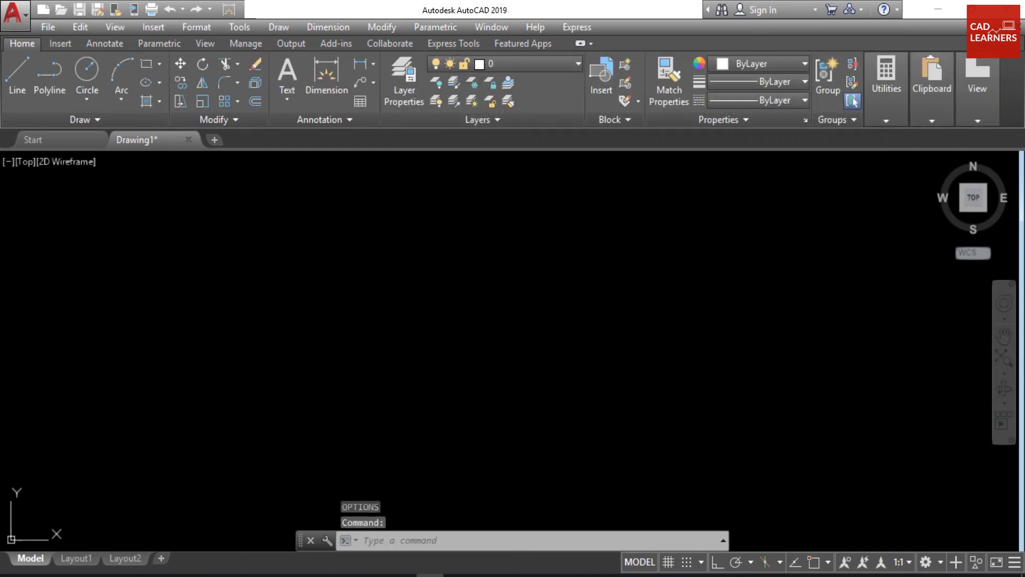
Step: Increase the pickbox size slightly in the selection options
key("Return")
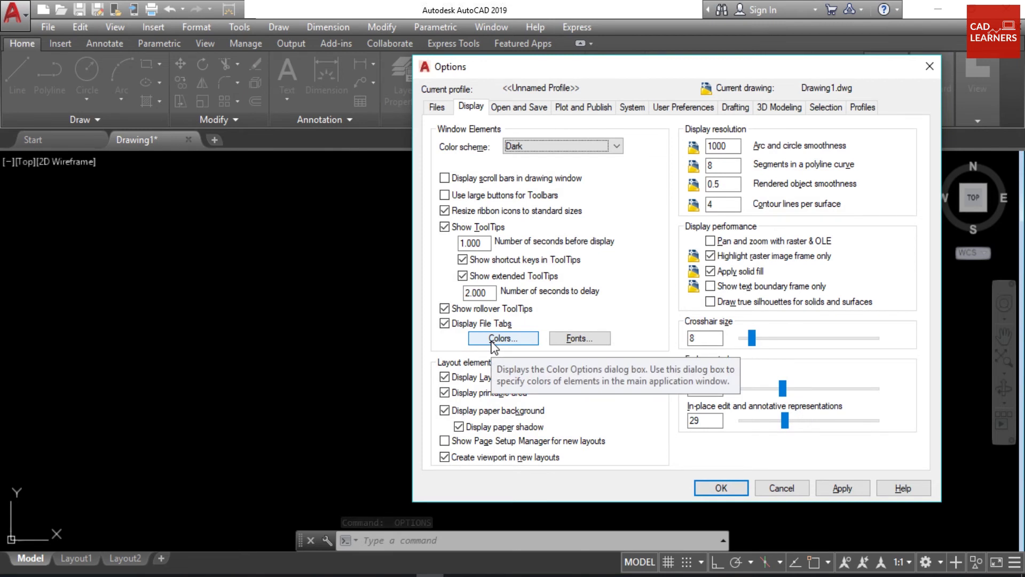
left_click(823, 108)
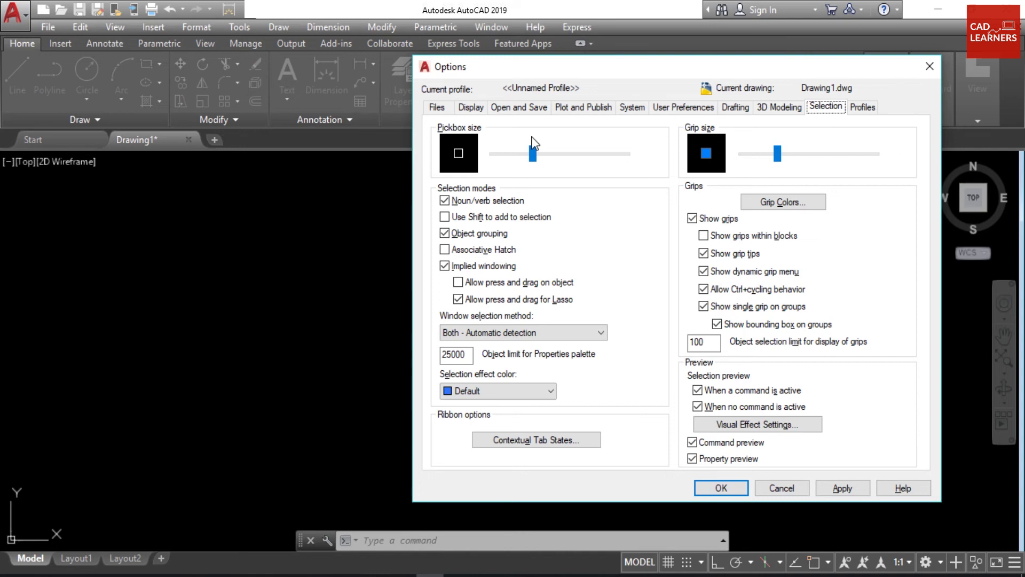
mouse_move(532, 153)
left_mouse_down()
mouse_move(510, 155)
mouse_move(538, 157)
left_mouse_up()
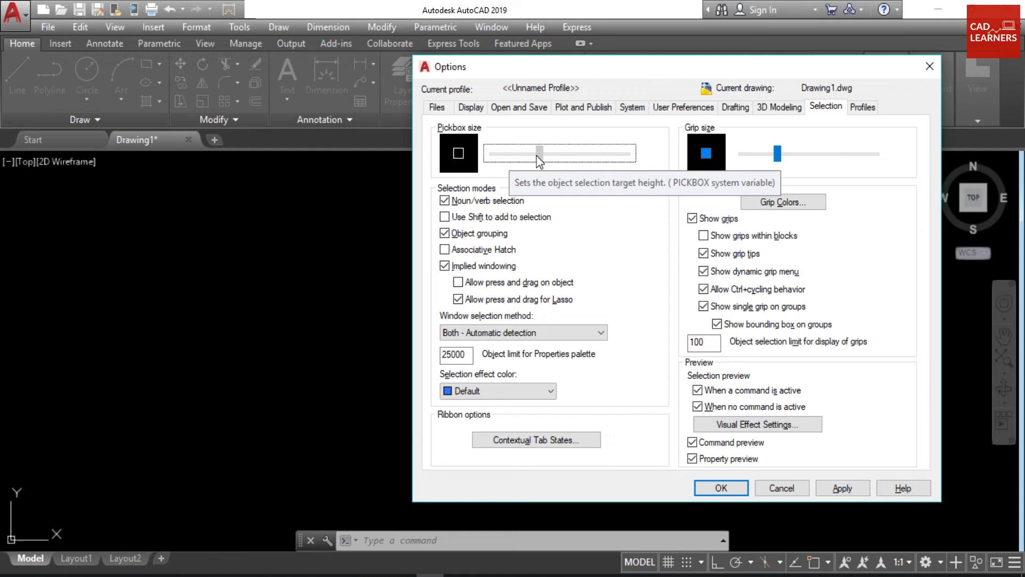
left_click(721, 487)
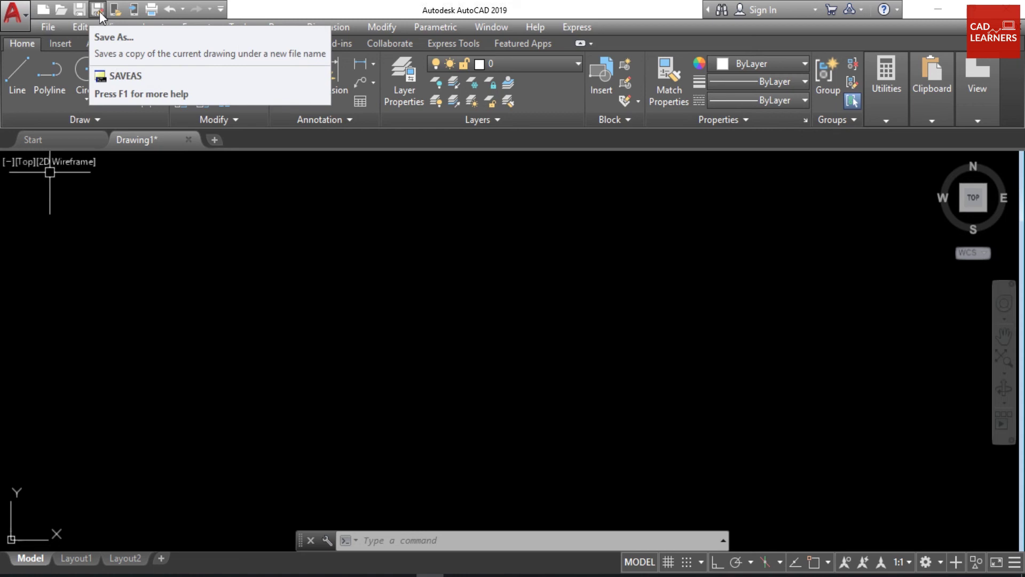
left_click(27, 22)
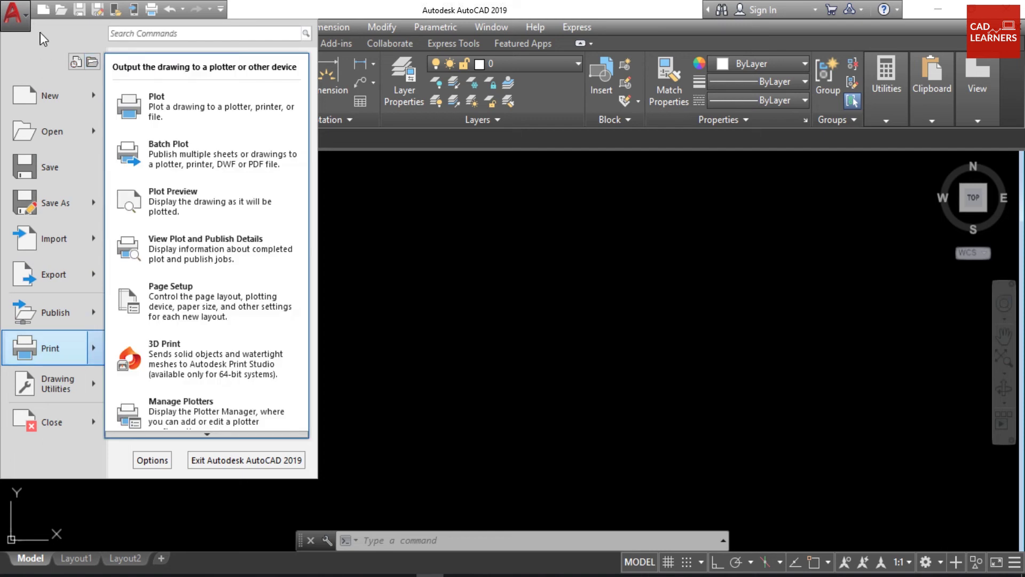
left_click(34, 19)
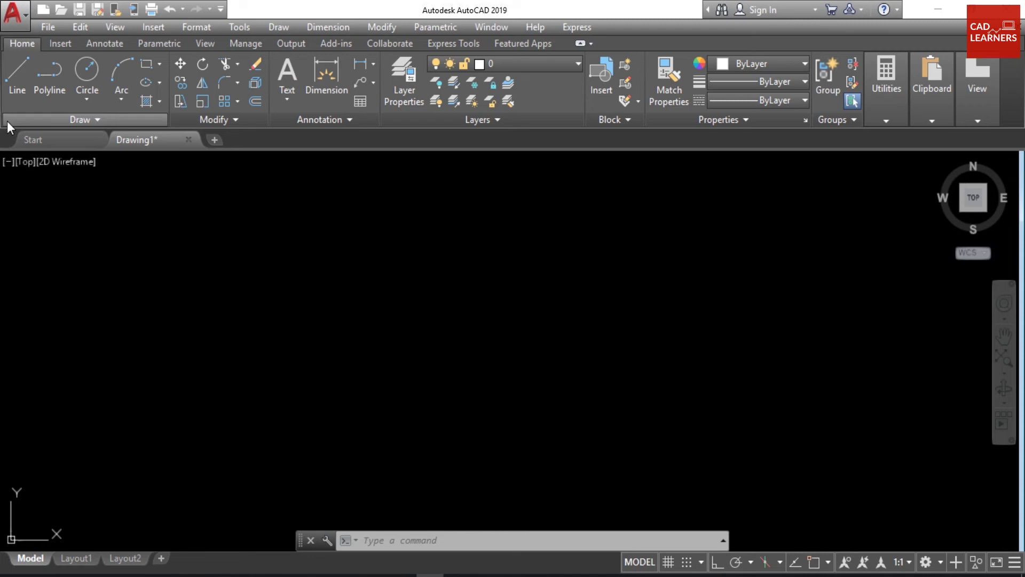
Step: Add the Dimension command to the Quick Access Toolbar
right_click(331, 77)
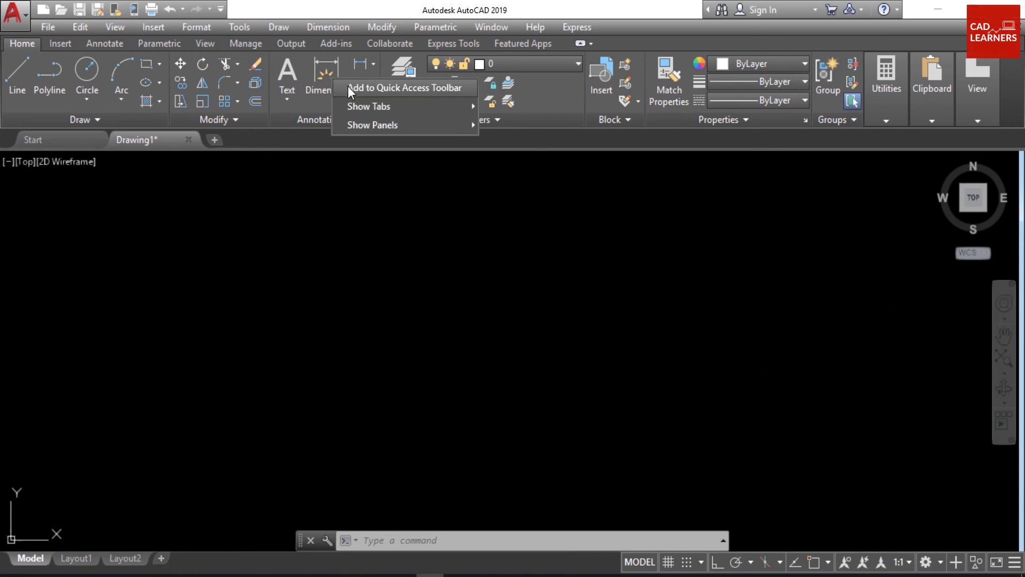
left_click(347, 87)
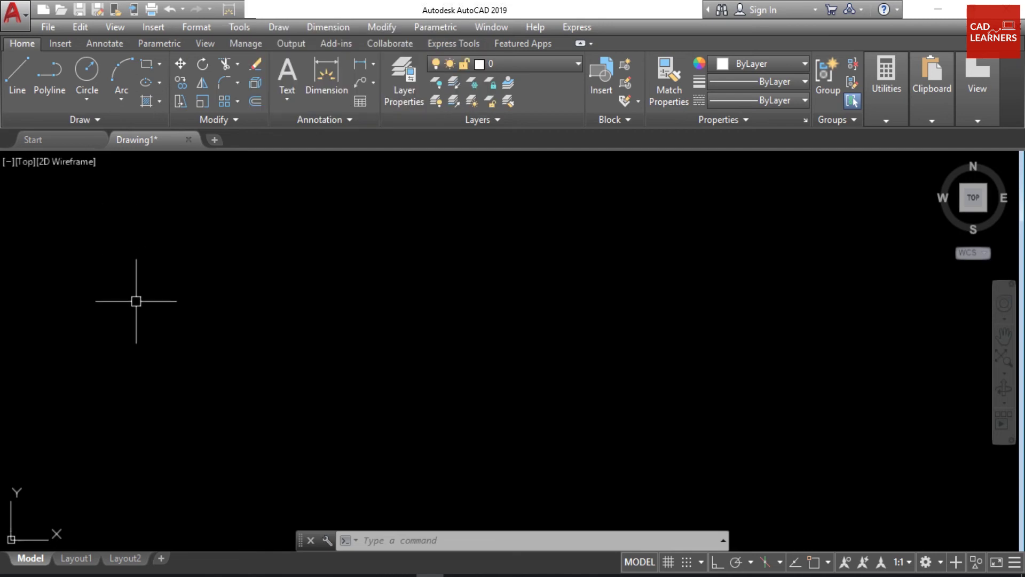
Step: View the Layout1 paper space and return to model space
left_click(369, 541)
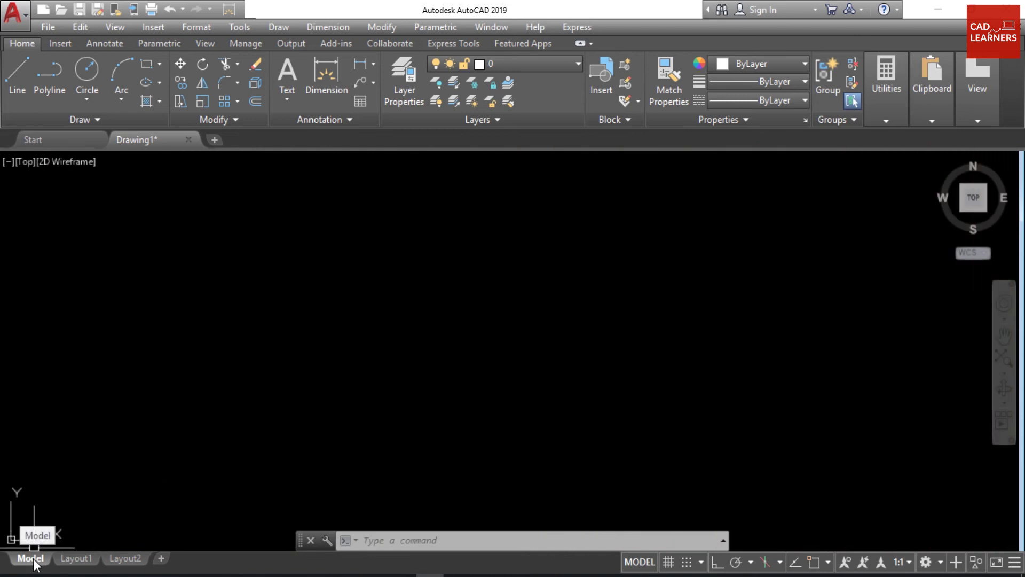
left_click(69, 559)
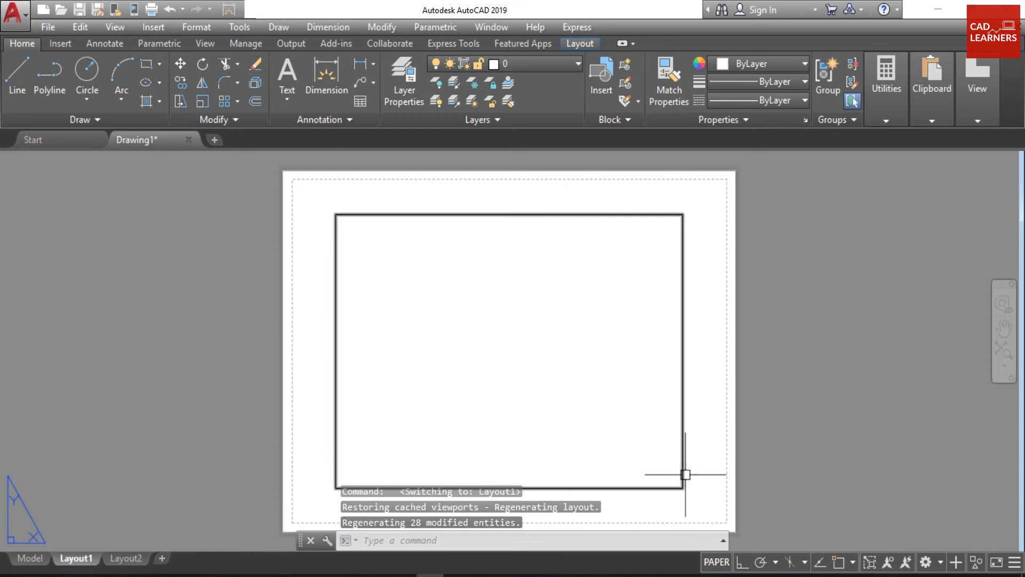
mouse_move(685, 475)
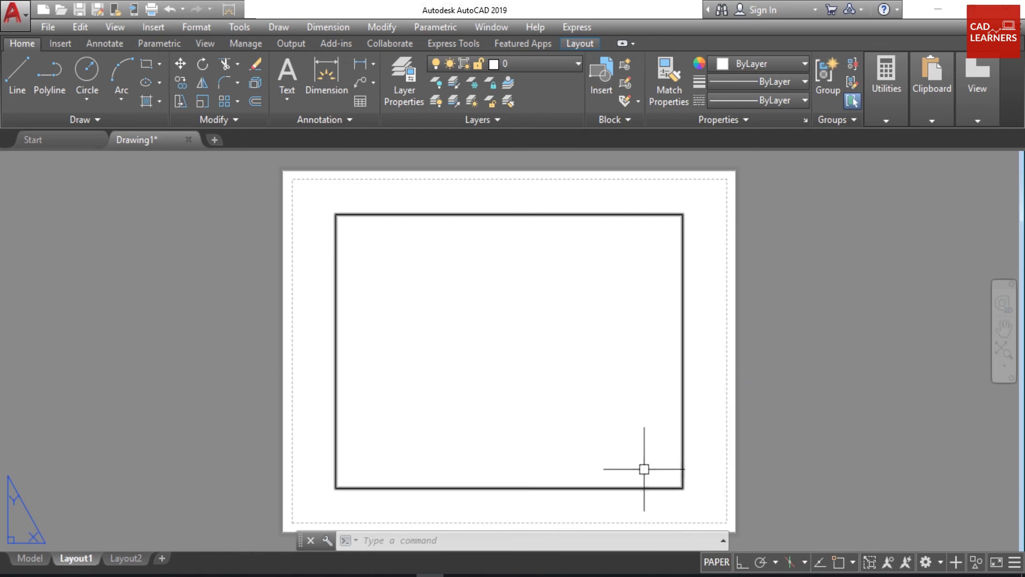
left_click(28, 558)
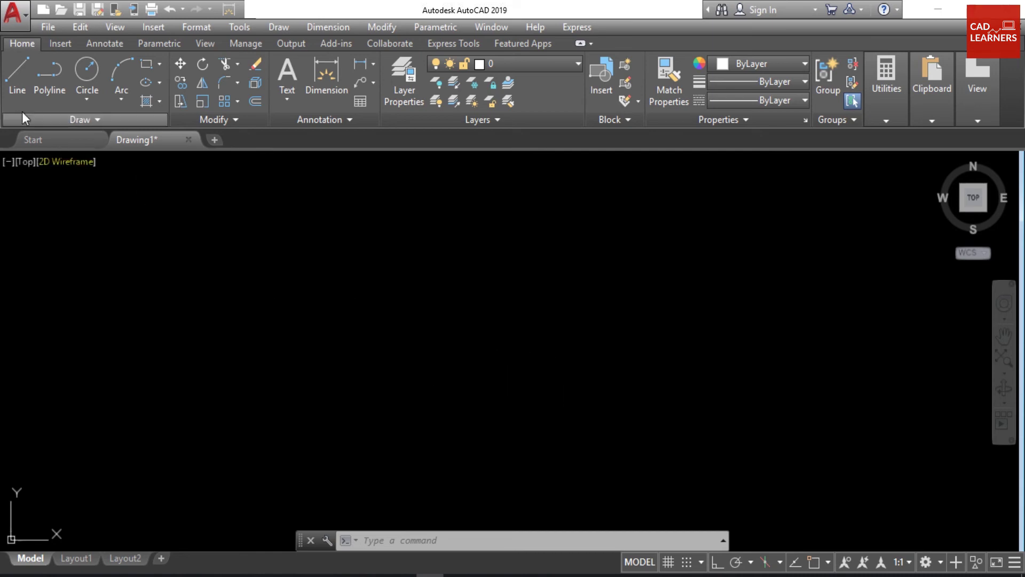
Step: Draw a horizontal line about 189 units long in the middle of the drawing area with Ortho mode on
left_click(22, 94)
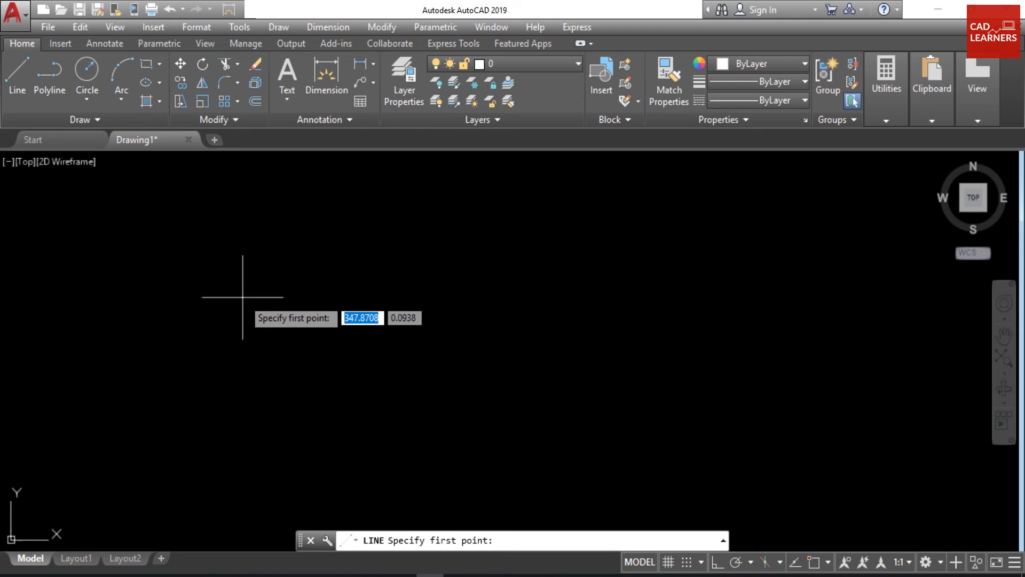
key("Escape")
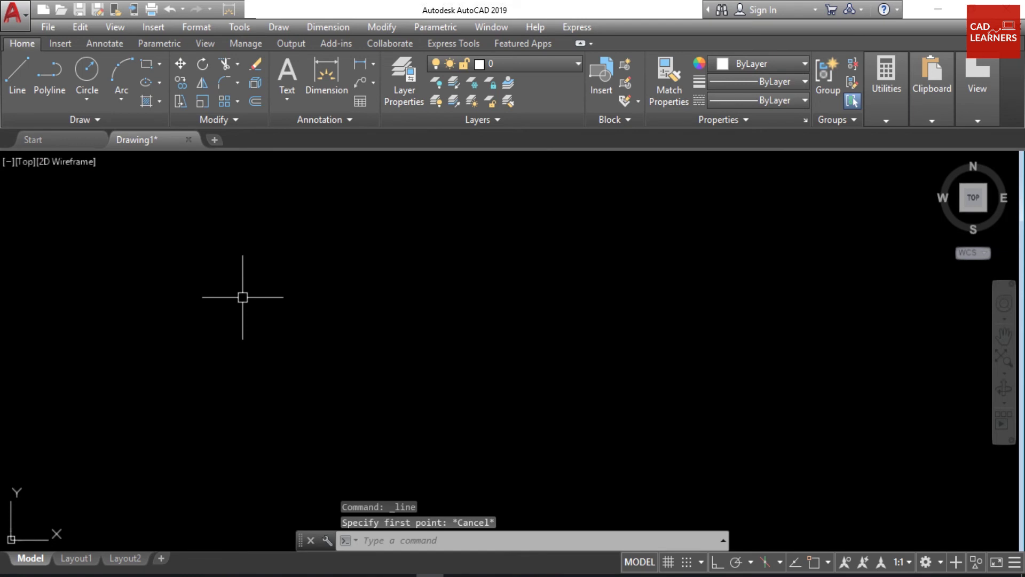
type("L")
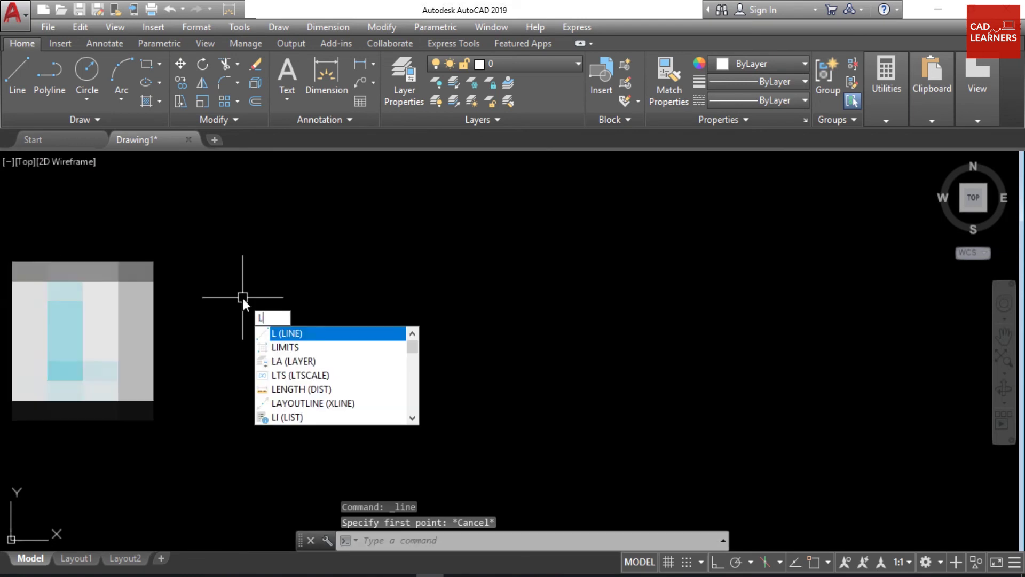
key("Return")
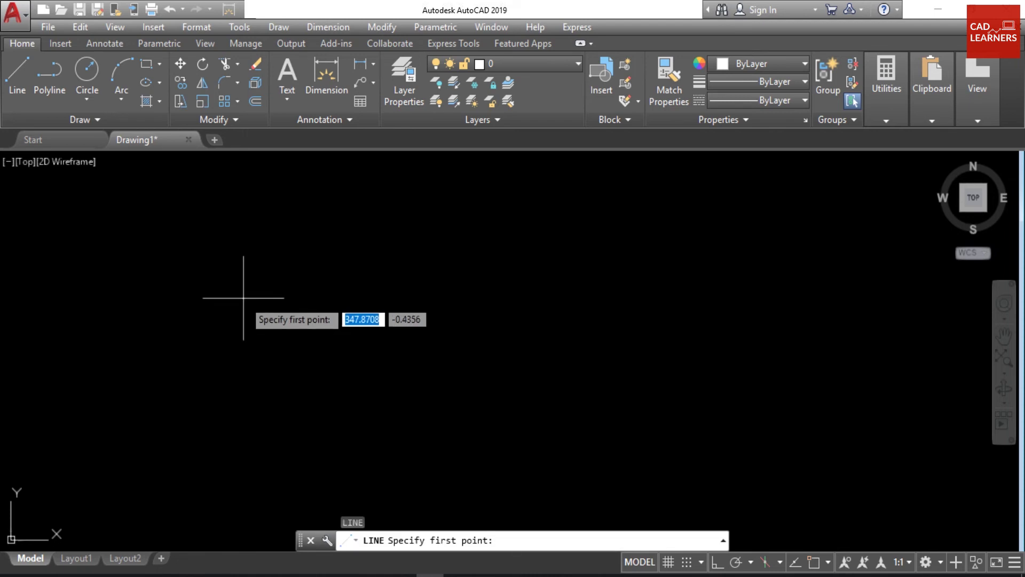
left_click(244, 302)
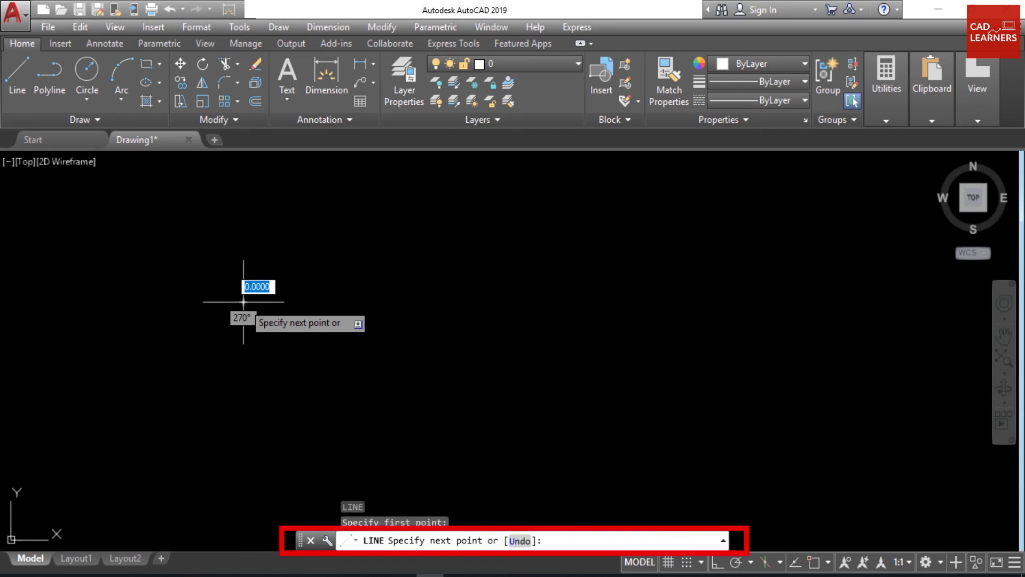
key("F8")
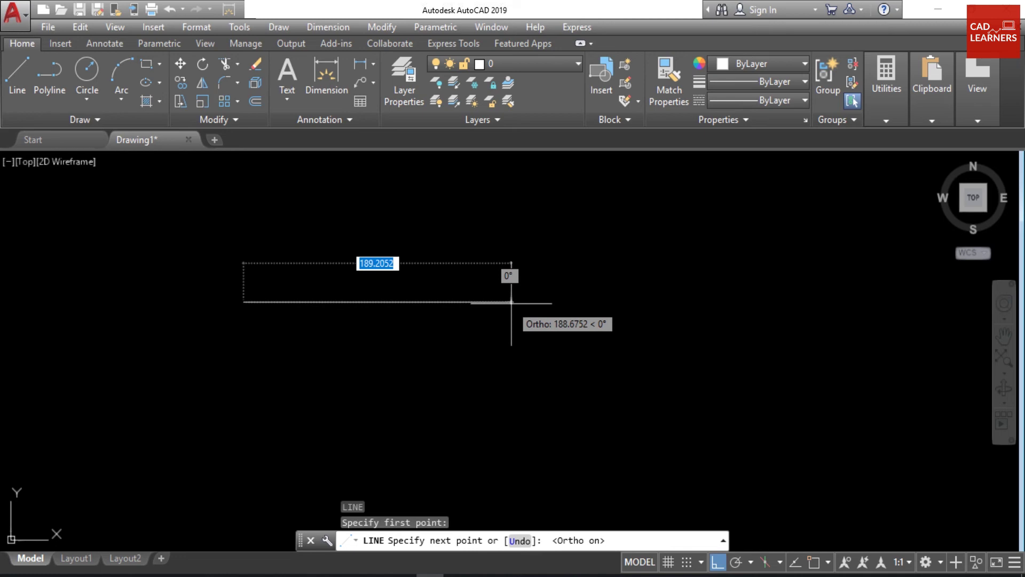
left_click(511, 301)
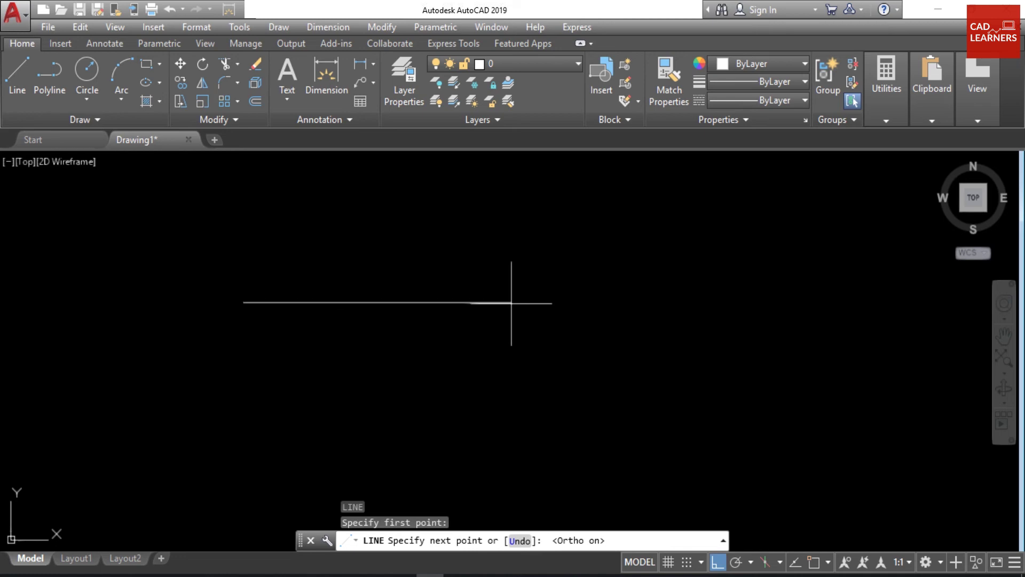
key("Return")
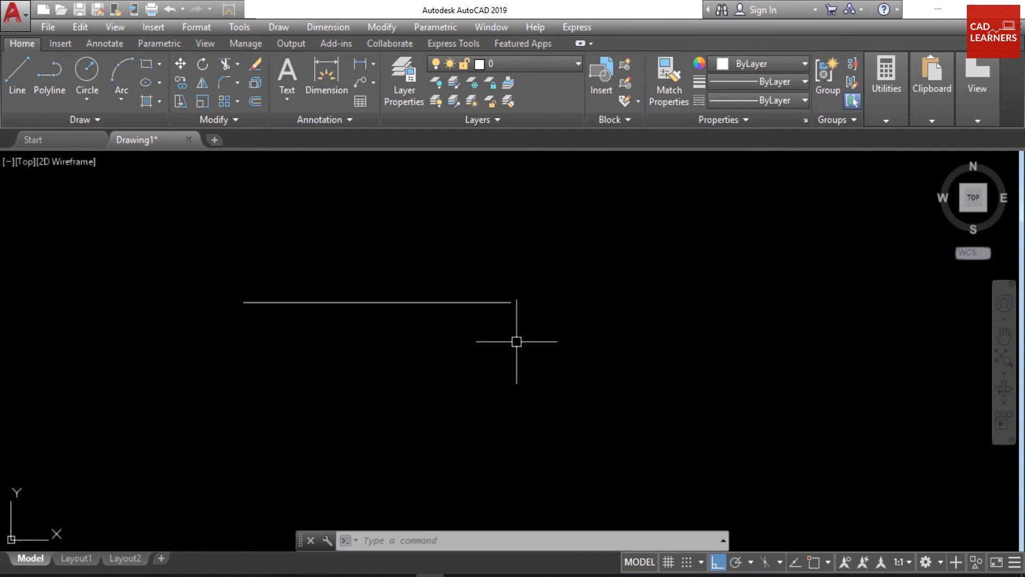
Step: With the horizontal line selected, turn Ortho mode off and turn the grid display on
left_click(465, 301)
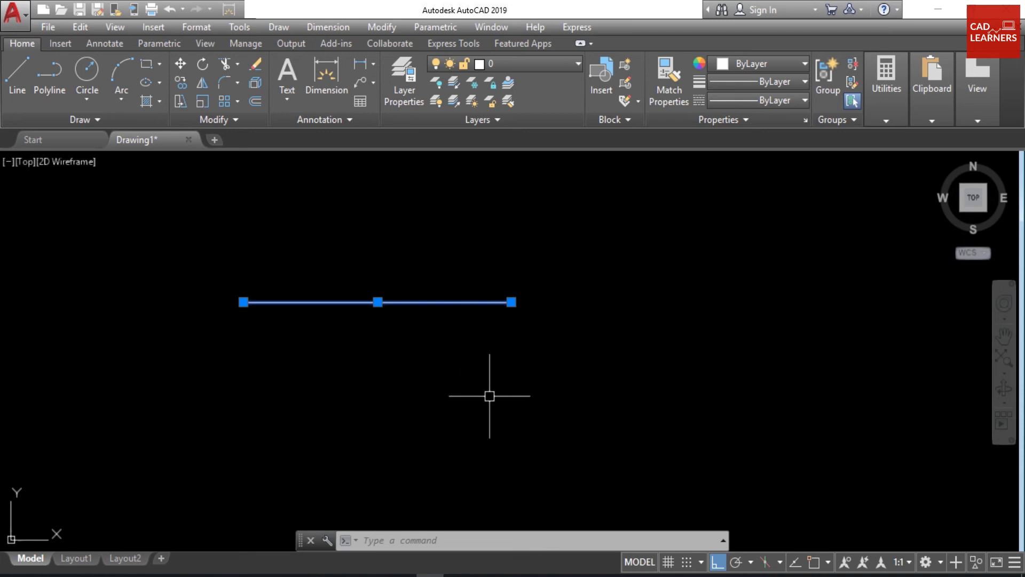
key("F8")
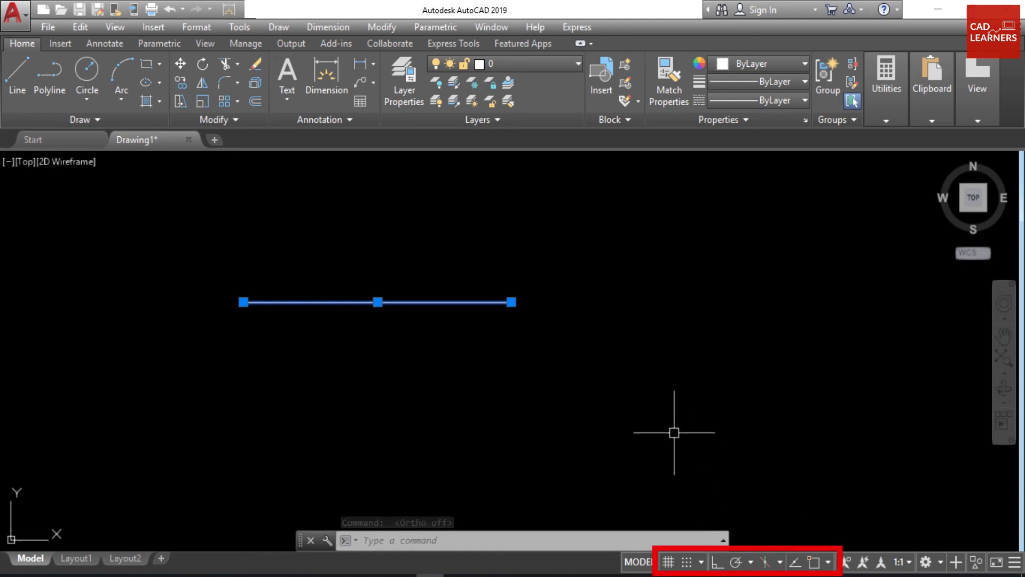
left_click(668, 563)
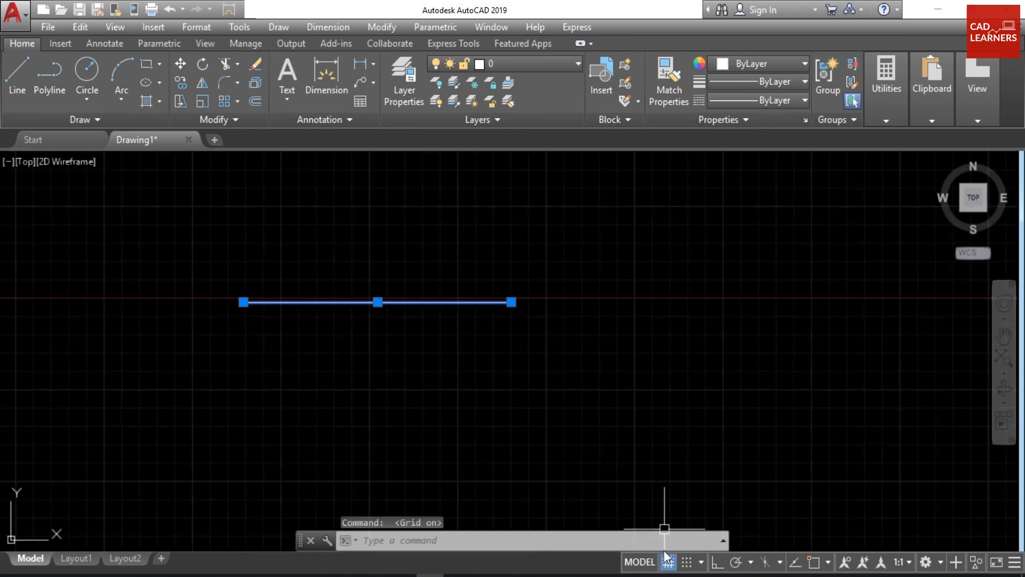
Step: Turn the grid display off and clear the selection of the horizontal line
scroll(518, 299, "up", 2)
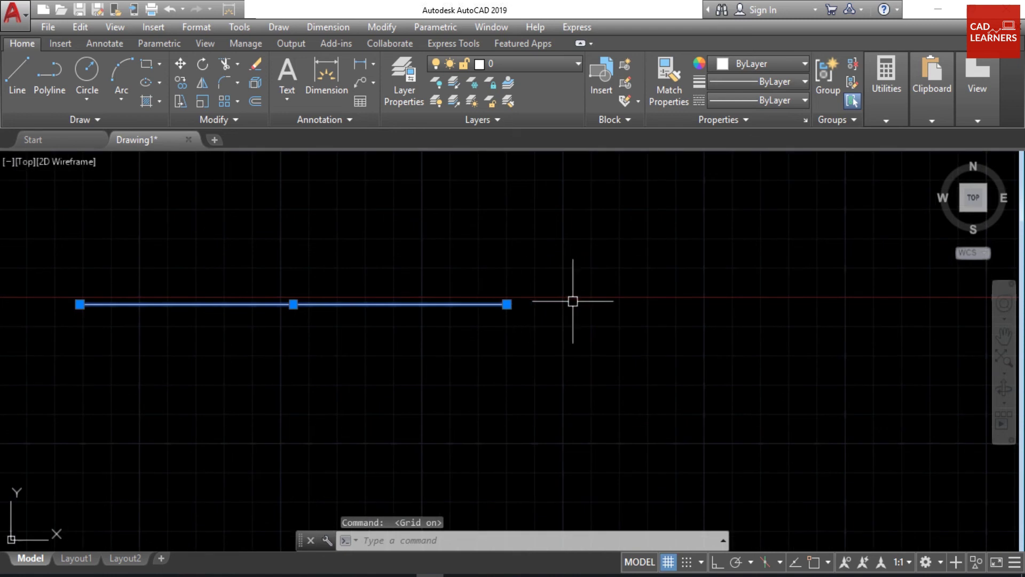
scroll(600, 313, "down", 2)
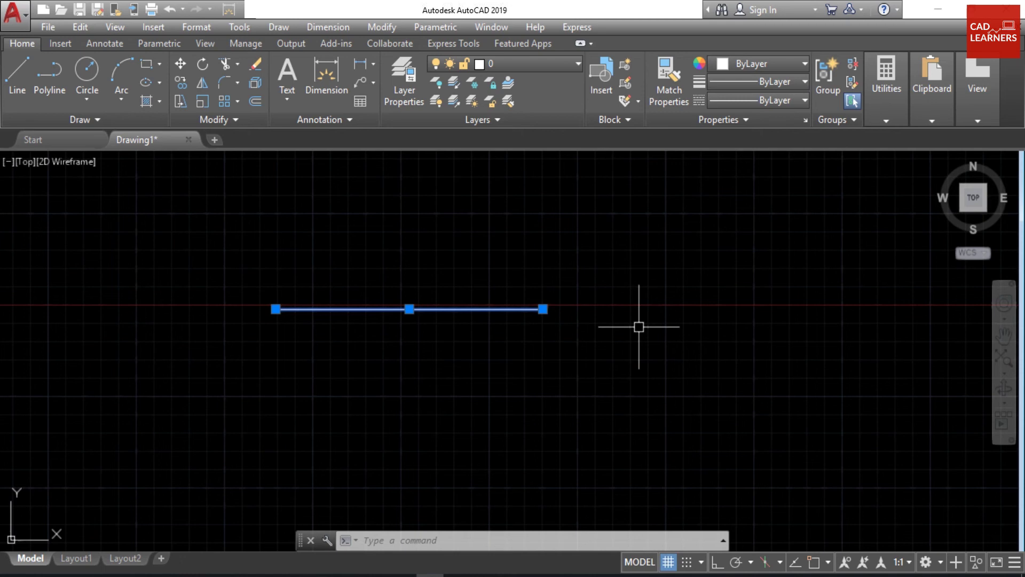
key("F7")
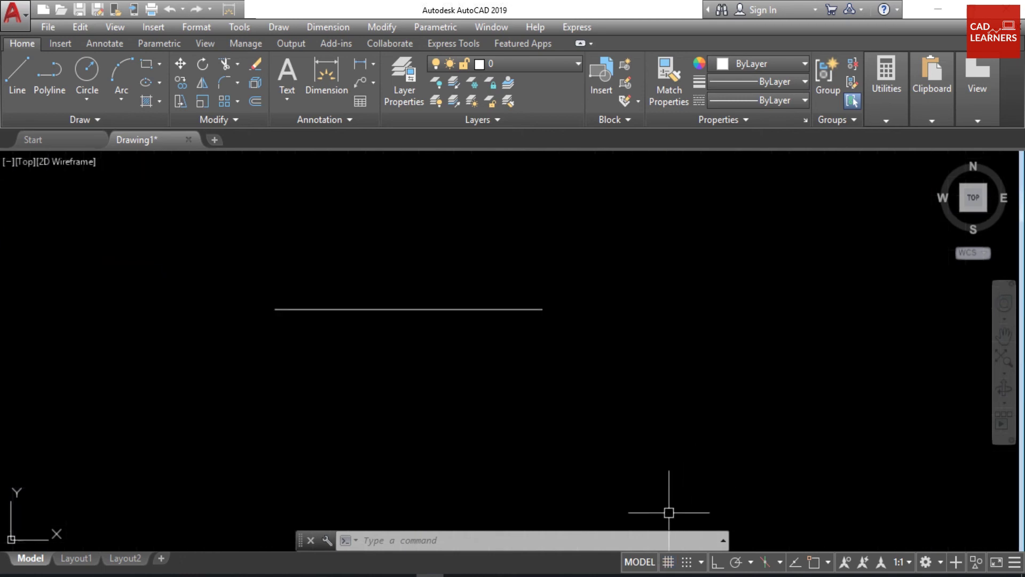
Step: Turn snap mode on and set the snap X spacing to 10, keeping equal X and Y spacing
left_click(688, 564)
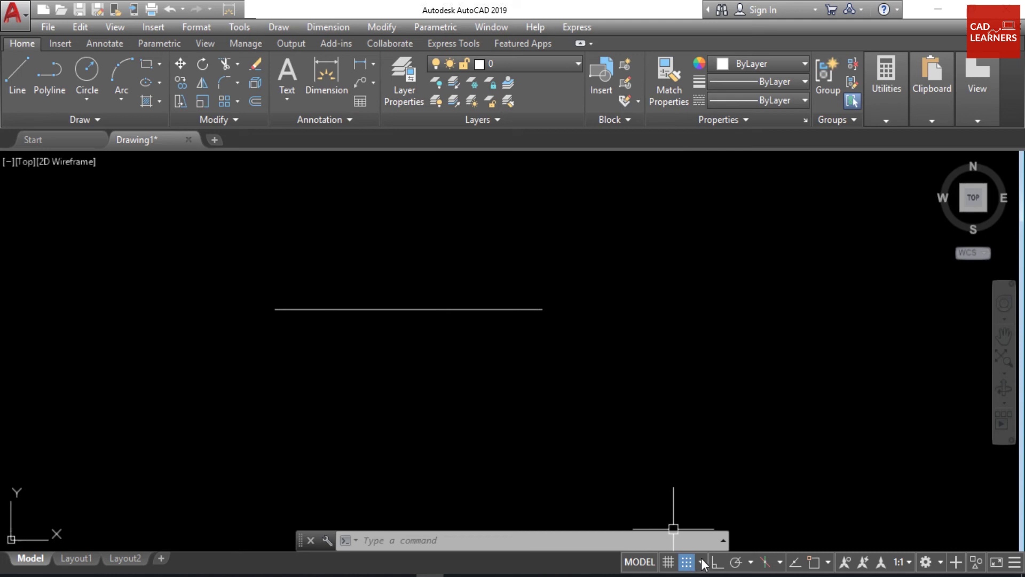
left_click(703, 562)
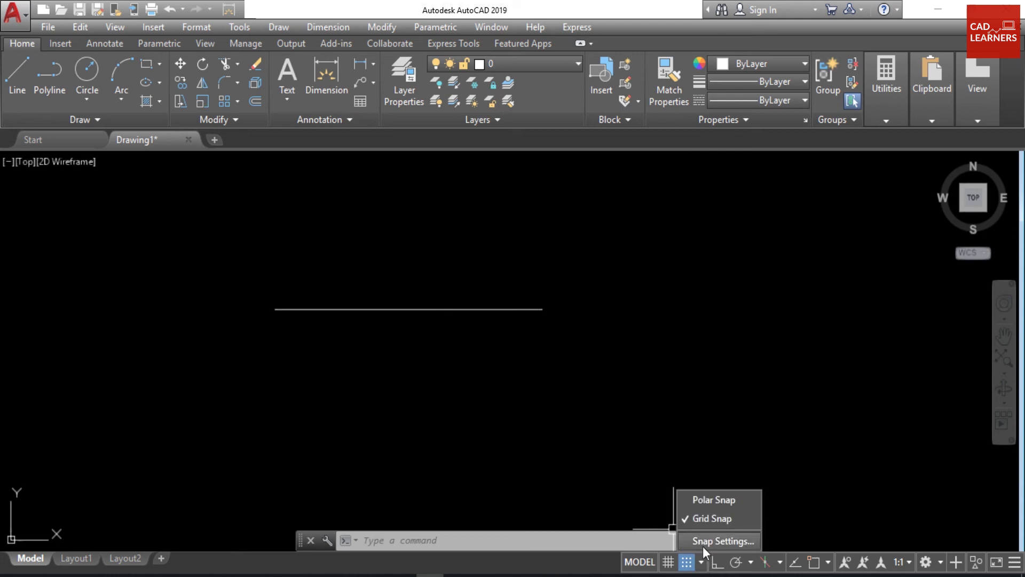
left_click(705, 542)
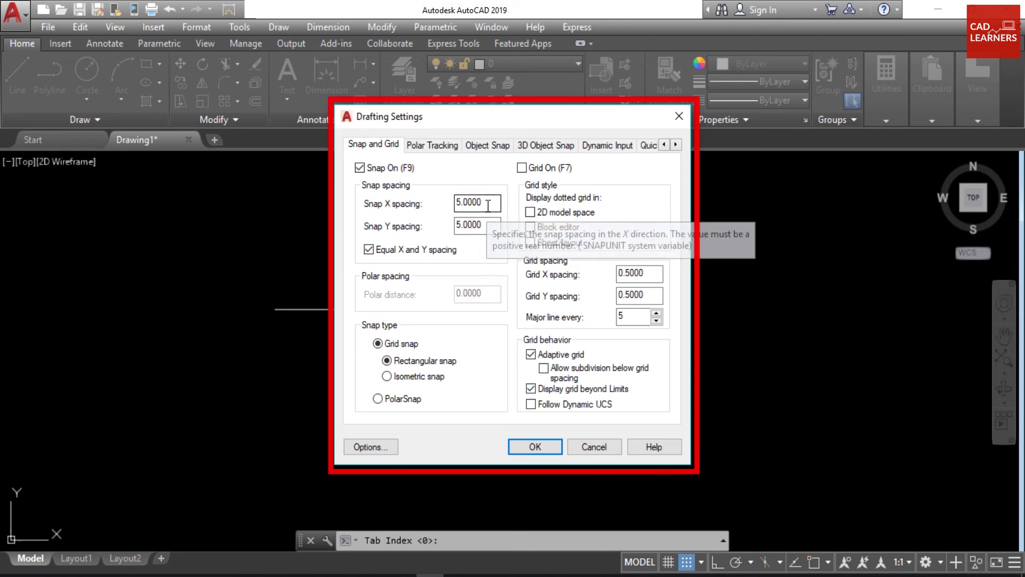
left_click_drag(489, 203, 454, 201)
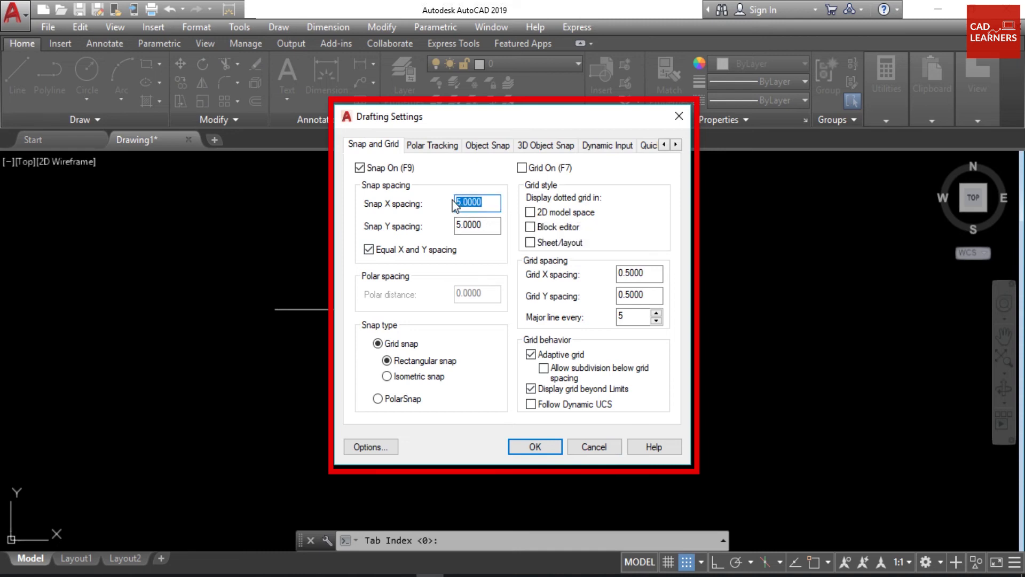
type("10")
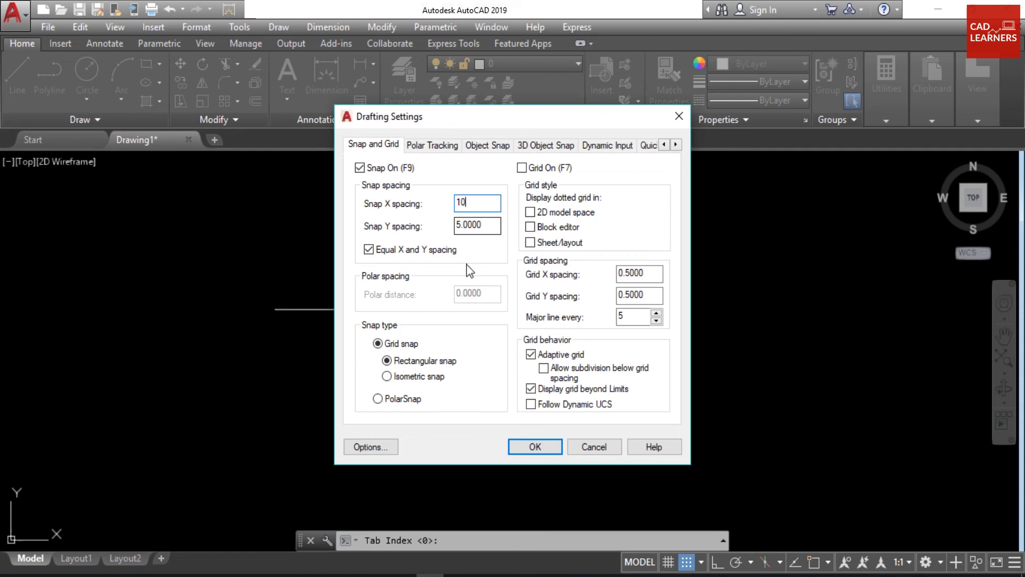
left_click(535, 447)
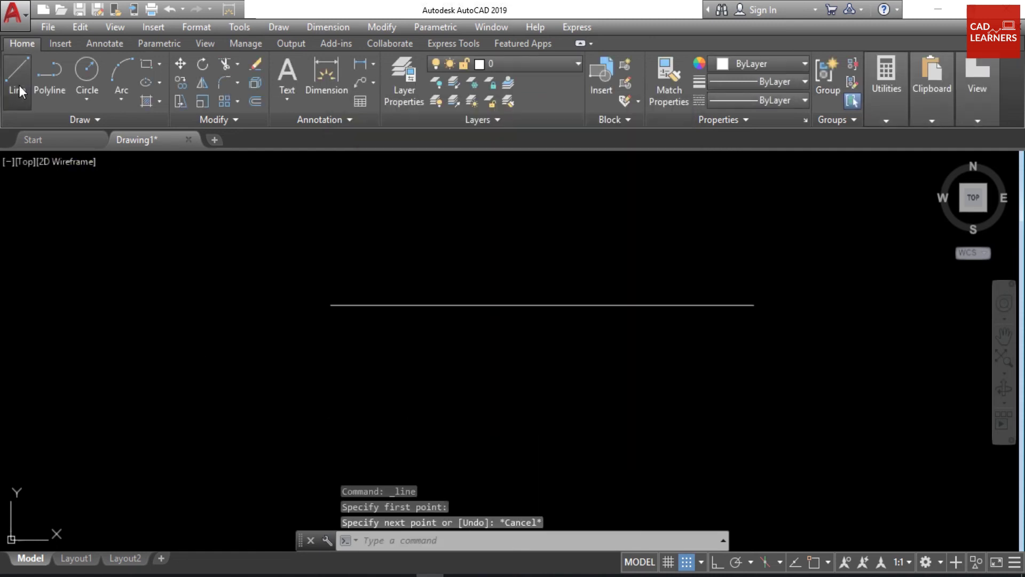
Step: Draw connected 10-unit line segments outlining a square below the start of the horizontal line, using grid snap
left_click(18, 85)
scroll(335, 390, "up", 3)
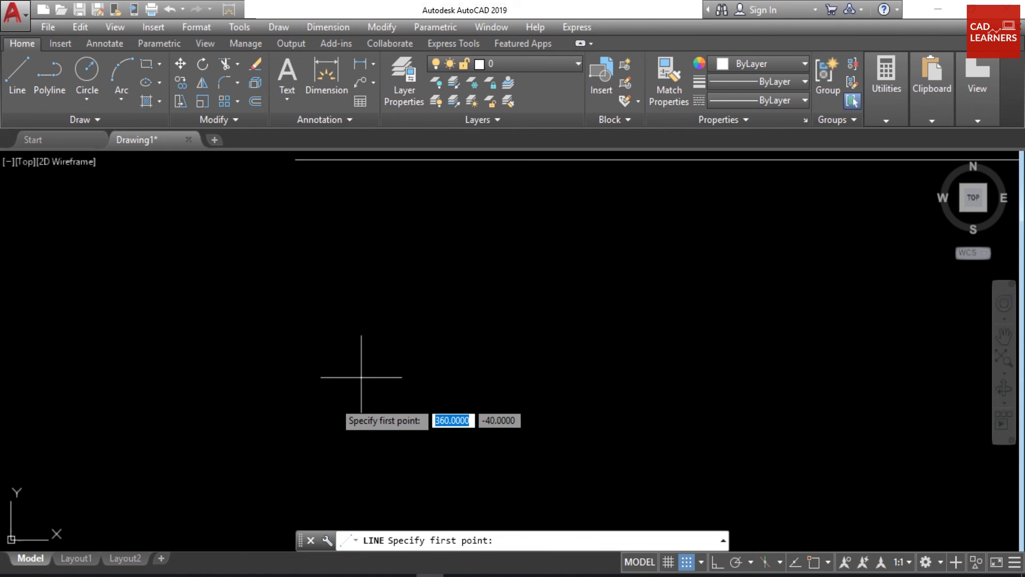
left_click(305, 377)
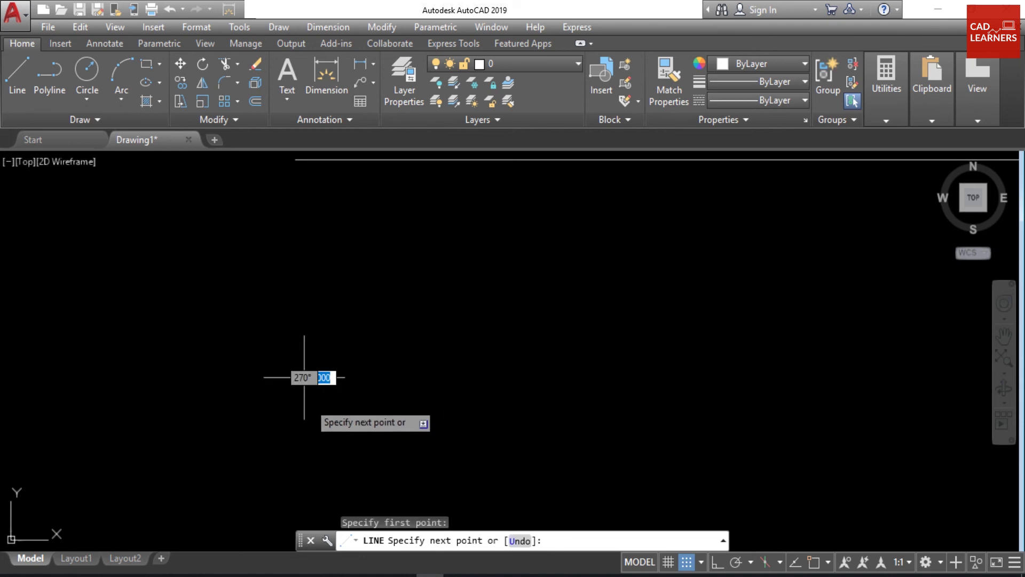
left_click(361, 377)
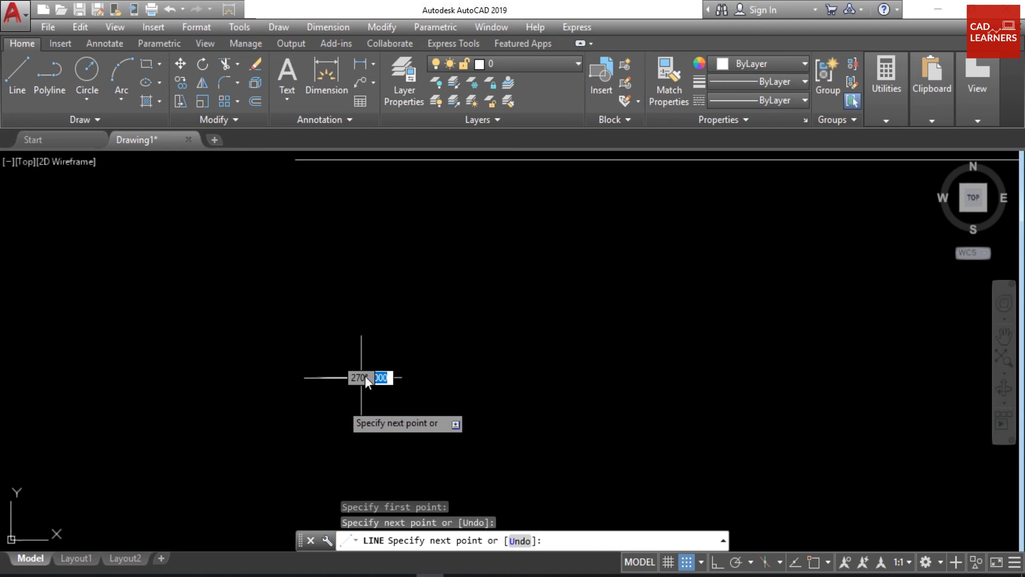
left_click(362, 318)
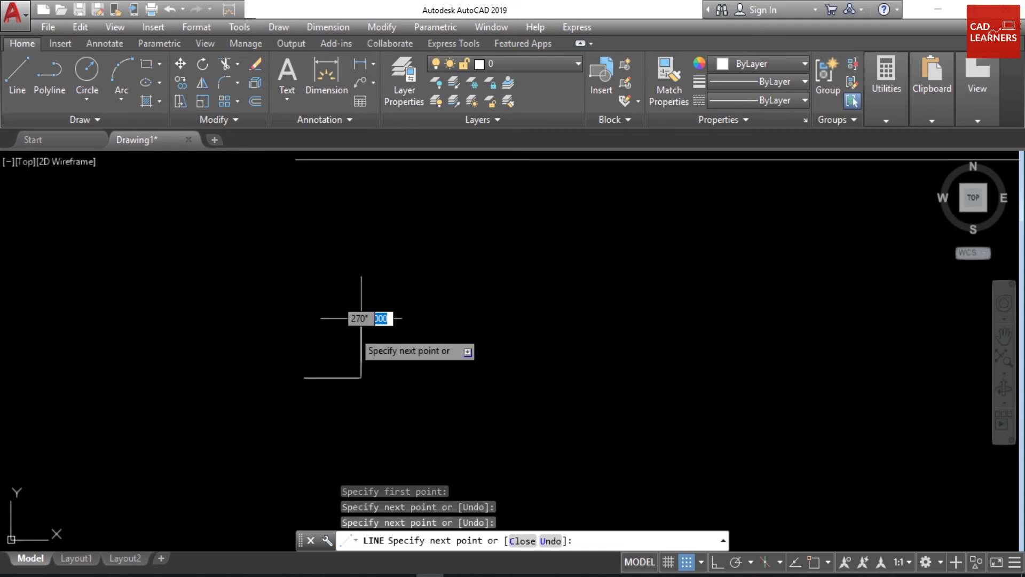
left_click(304, 319)
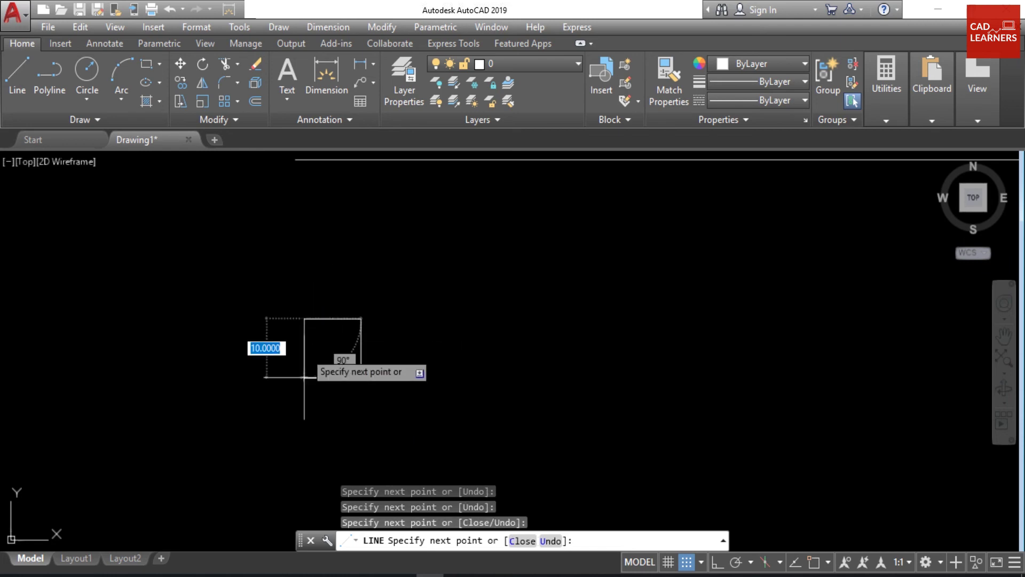
key("Escape")
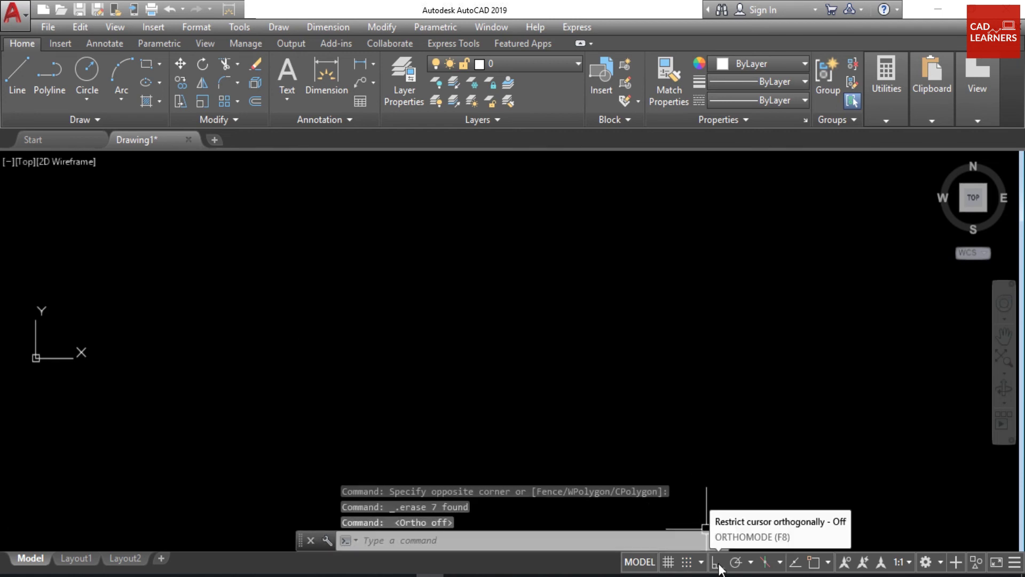
Step: Turn Ortho mode on and try a vertical line from a point in the middle of the drawing area
left_click(716, 564)
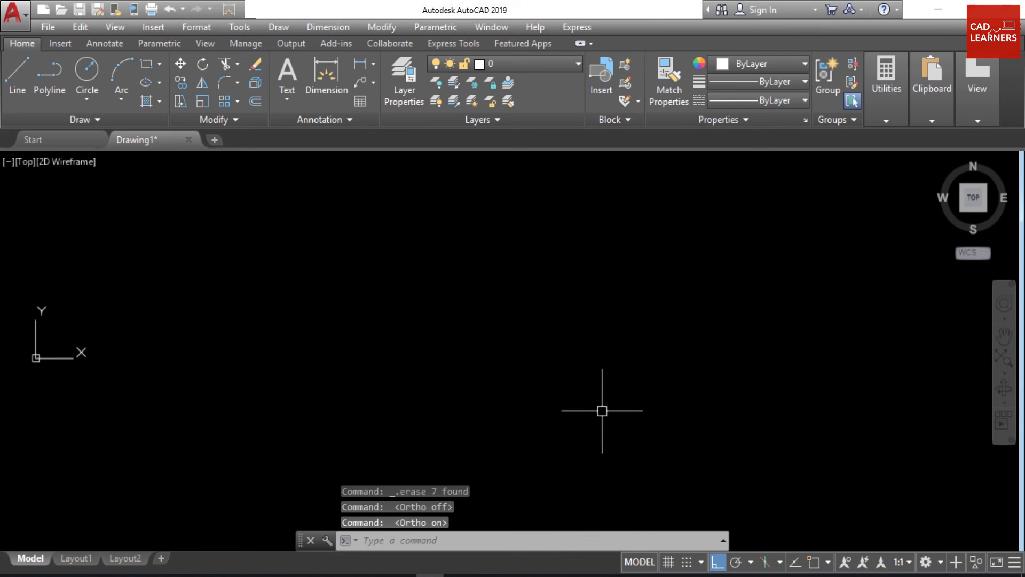
left_click(18, 75)
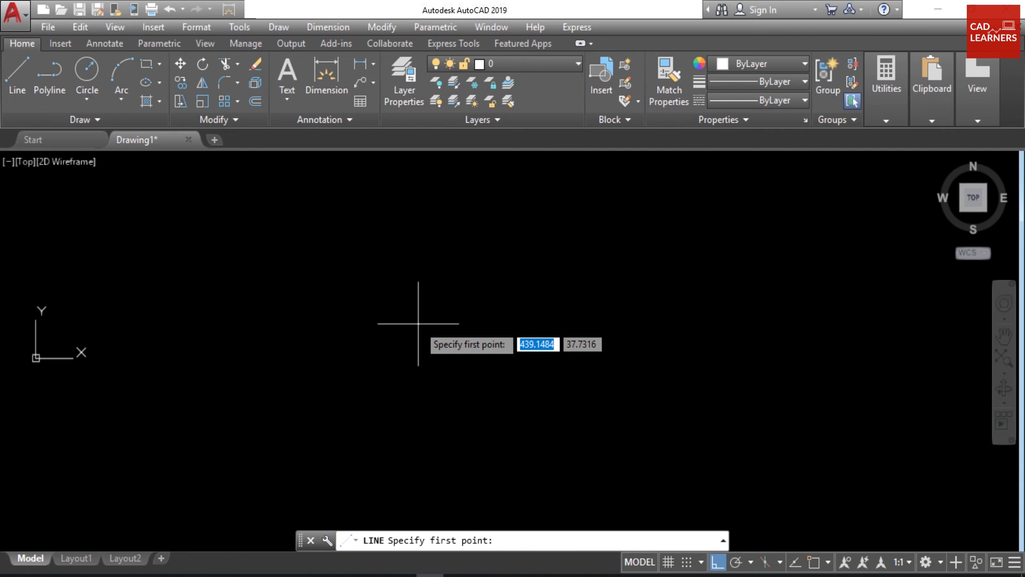
left_click(418, 323)
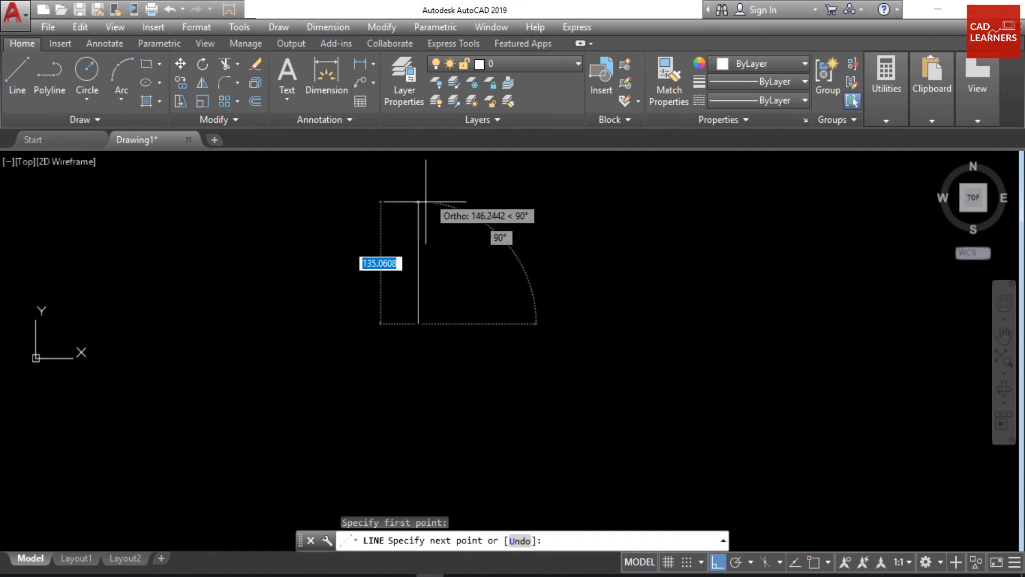
middle_click_drag(426, 202, 454, 322)
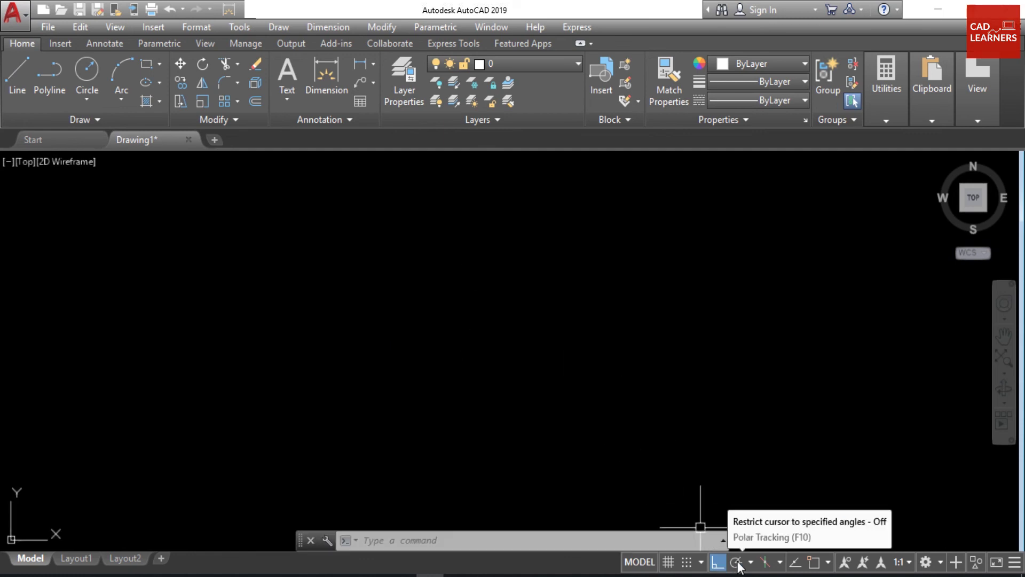
Step: Turn polar tracking on with the 30, 60, 90, 120 angle increments
left_click(736, 562)
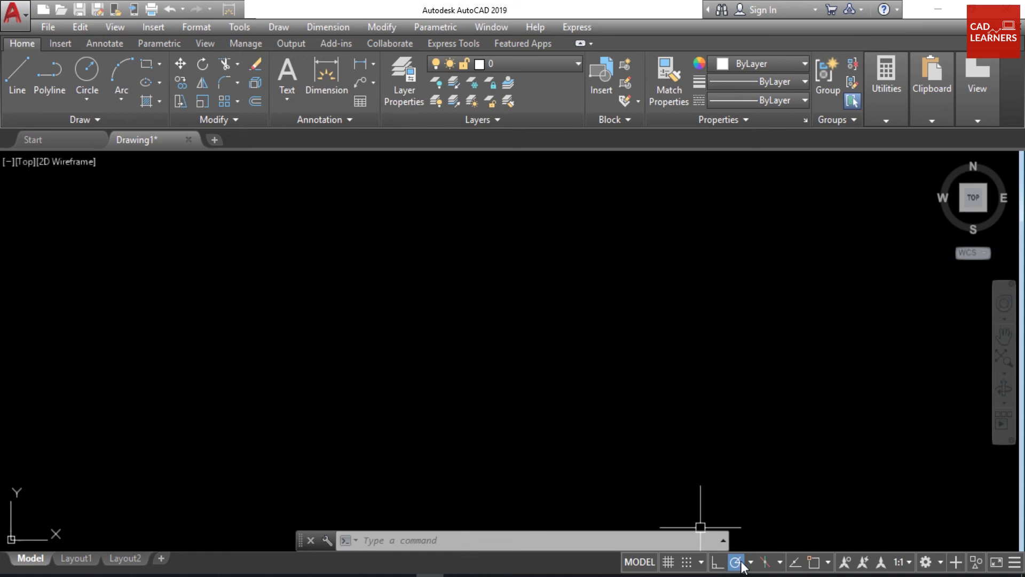
left_click(751, 563)
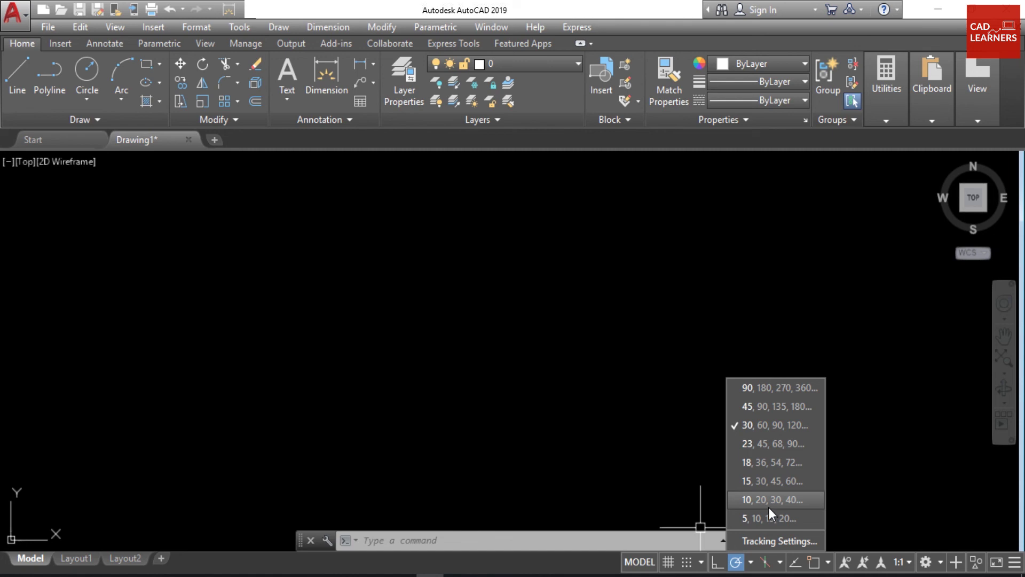
left_click(779, 425)
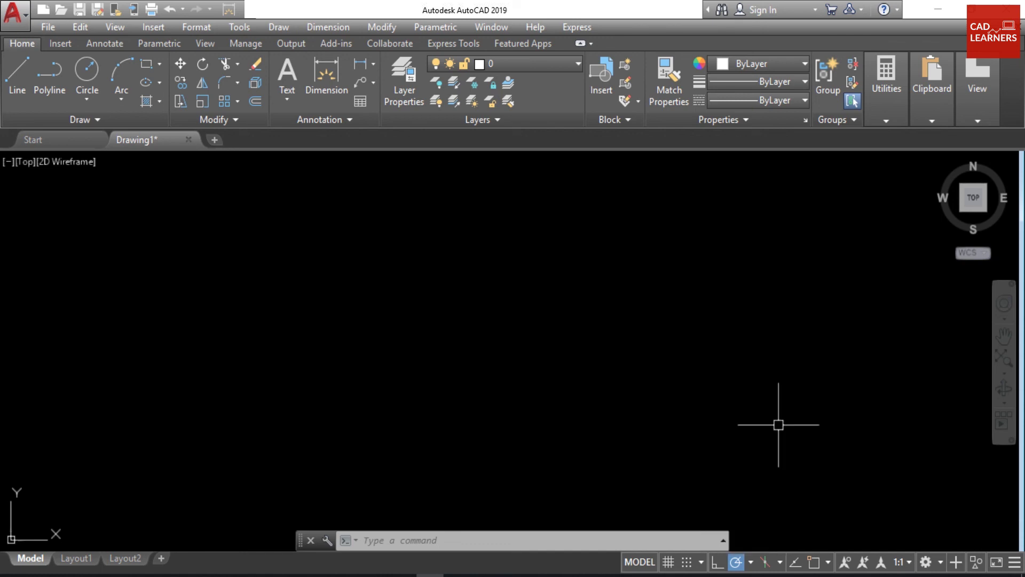
Step: Try a line from the lower middle of the drawing area, tracking it along the 180° polar angle
left_click(17, 78)
left_click(488, 401)
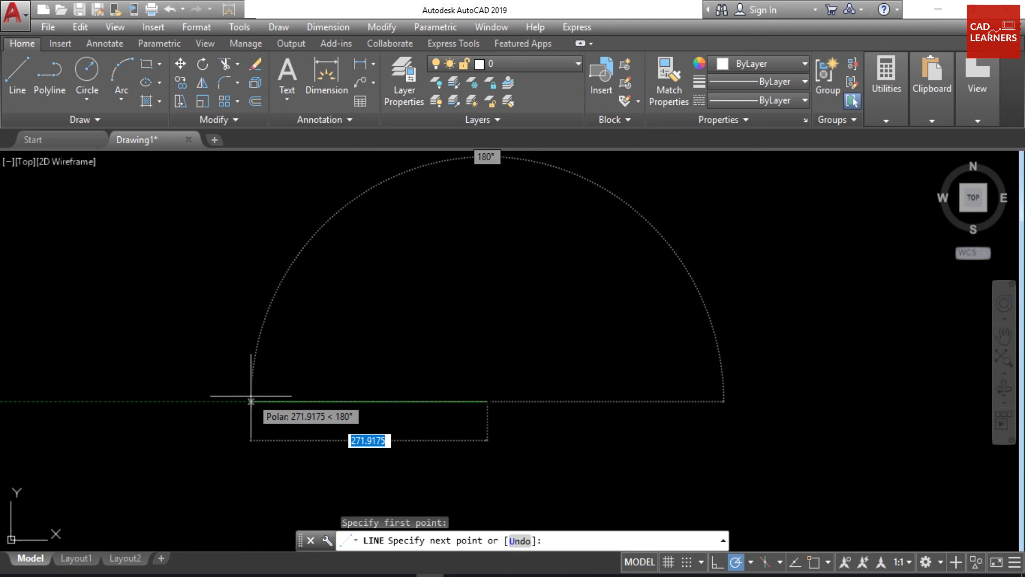
key("Escape")
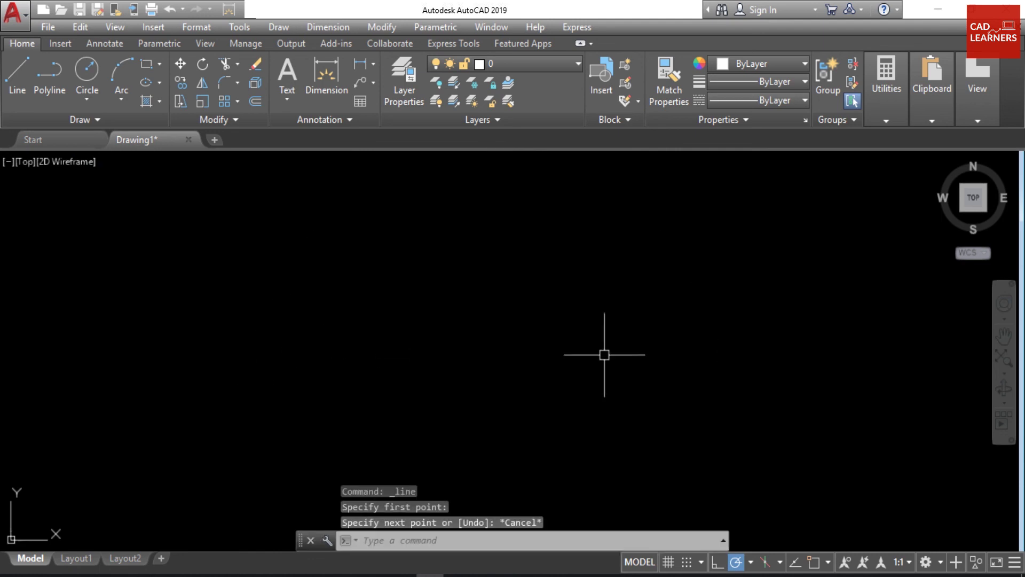
Step: Start a new additional angle in the polar tracking settings, then discard the changes
left_click(751, 565)
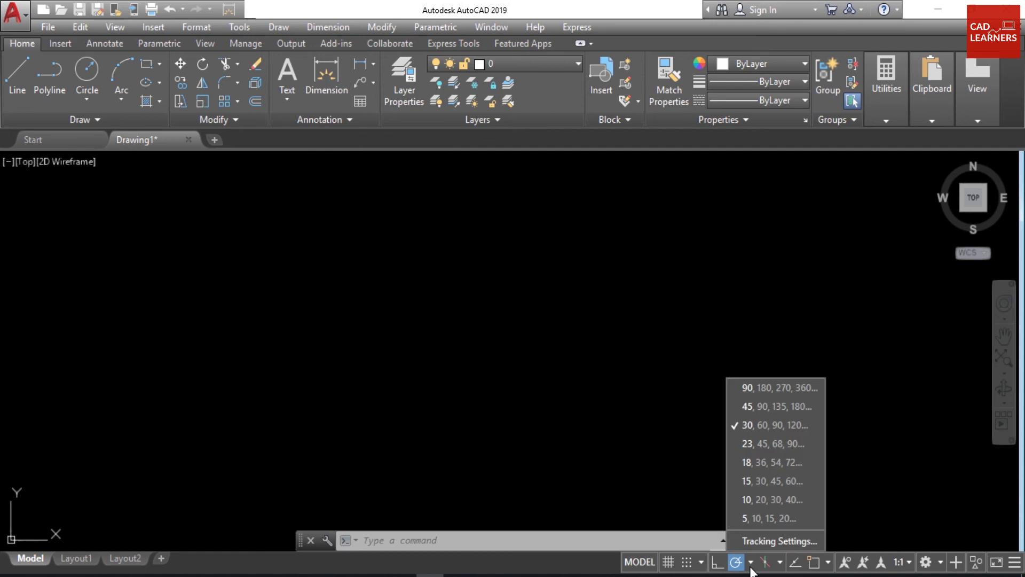
left_click(758, 540)
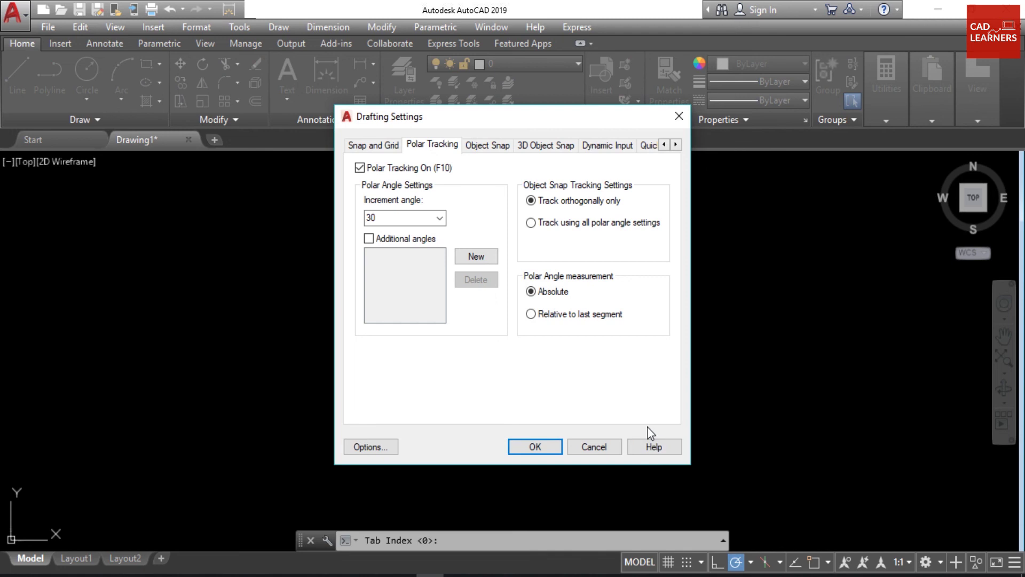
left_click(477, 257)
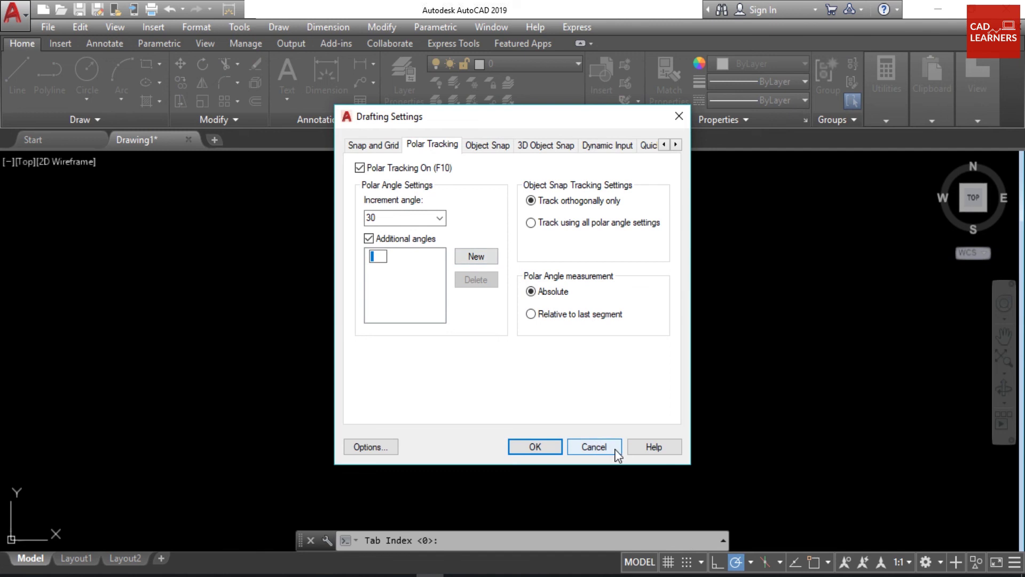
left_click(595, 447)
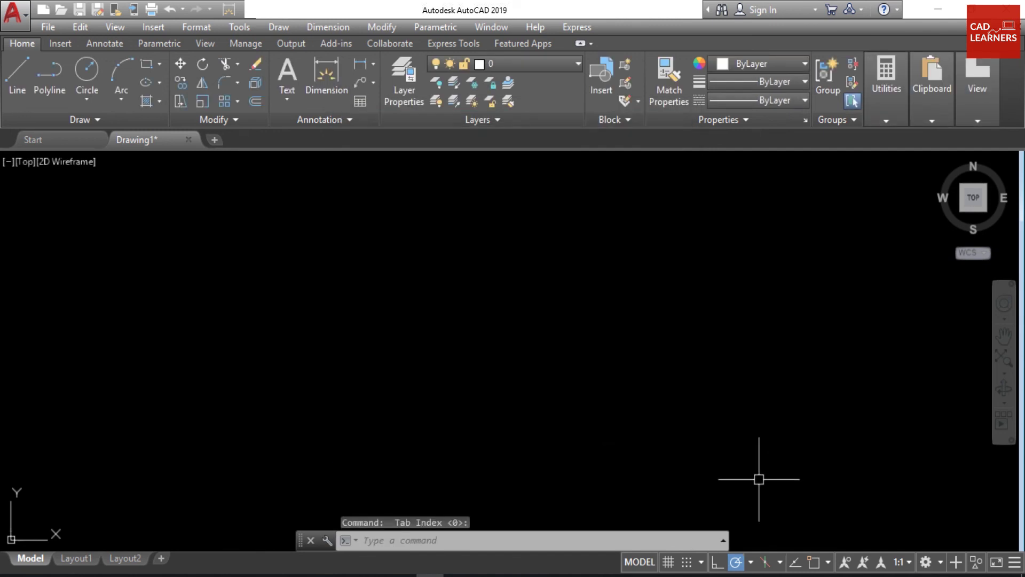
Step: Turn isometric drafting on and back off
left_click(765, 564)
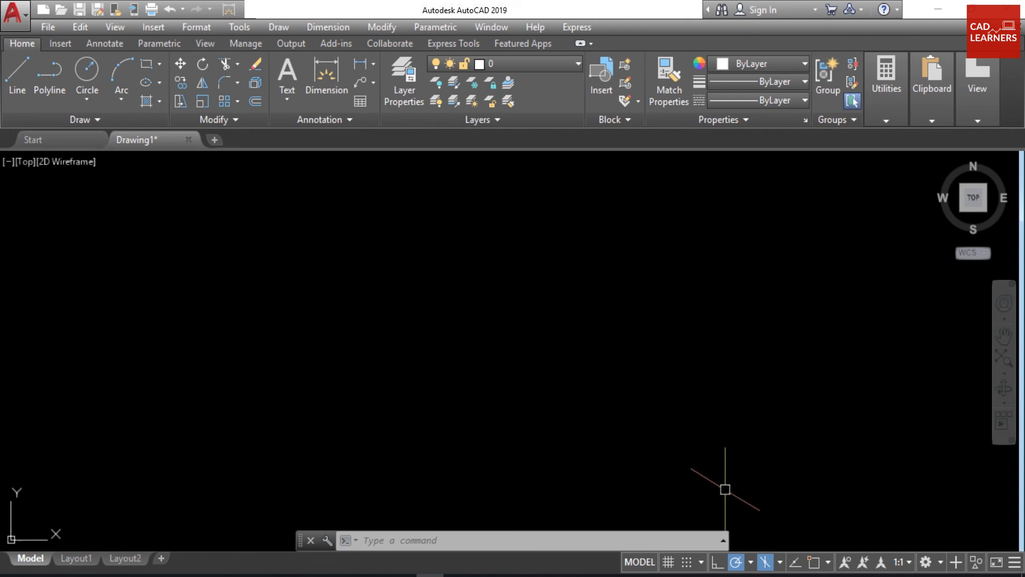
left_click(766, 563)
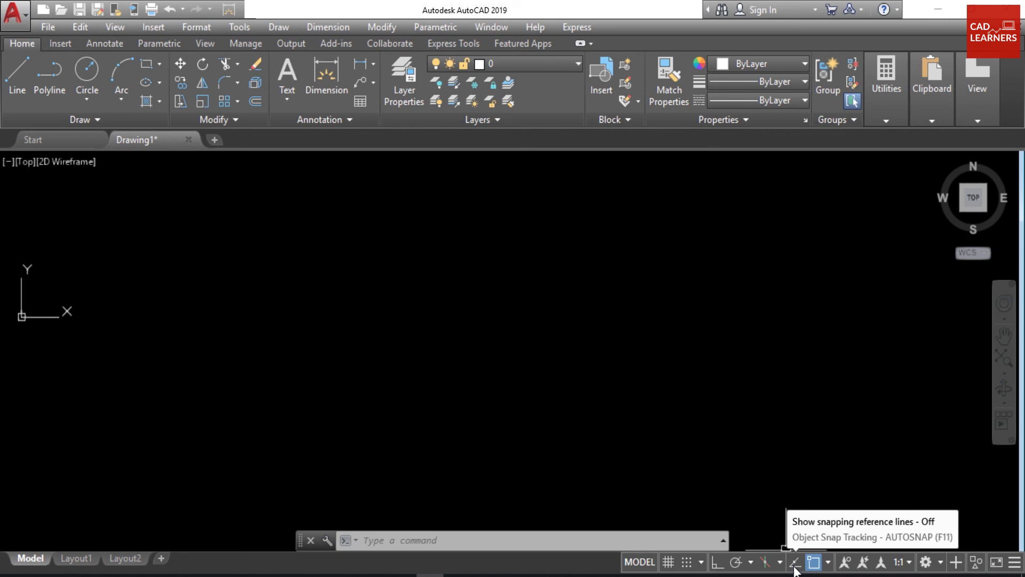
Step: Turn object snap tracking on and draw a horizontal line about 400 units long across the middle with Ortho mode on
left_click(795, 564)
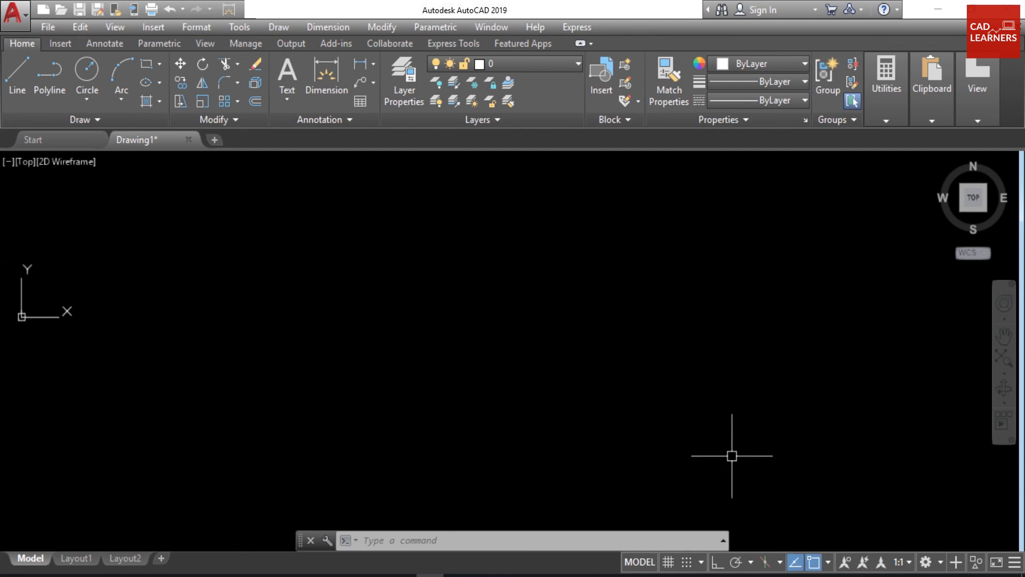
left_click(17, 76)
left_click(328, 309)
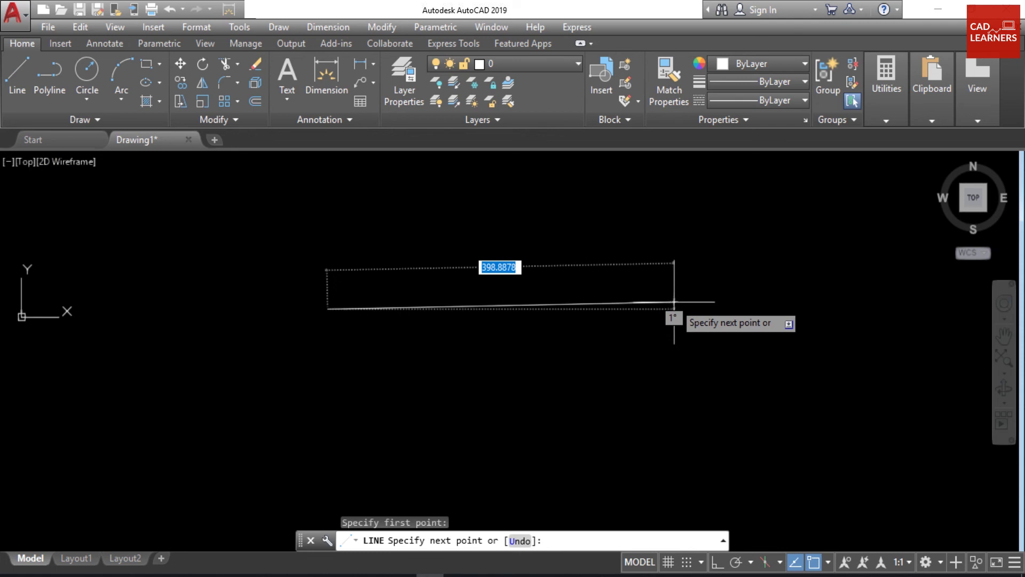
key("F8")
left_click(678, 309)
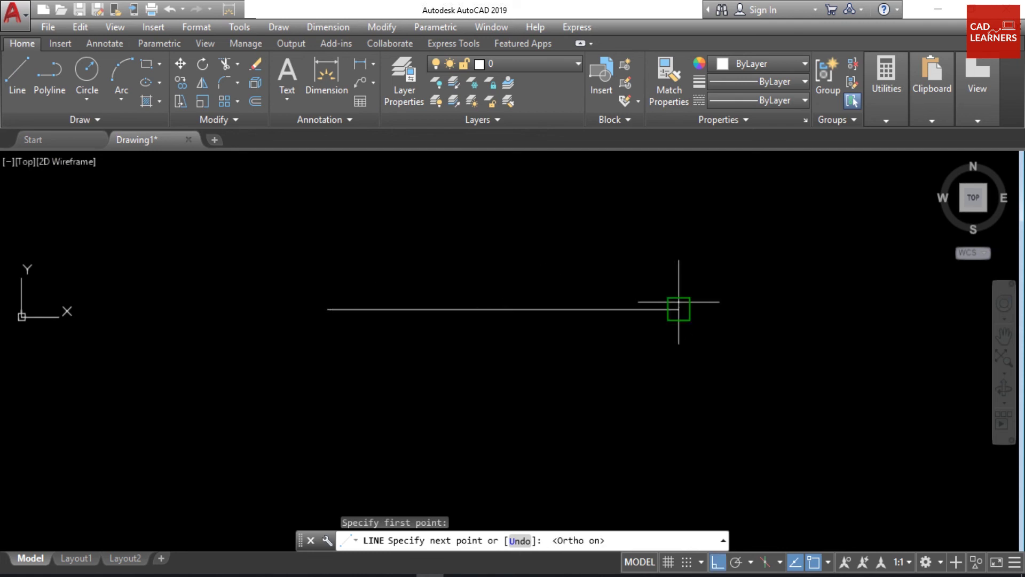
key("Escape")
middle_click_drag(626, 377, 623, 384)
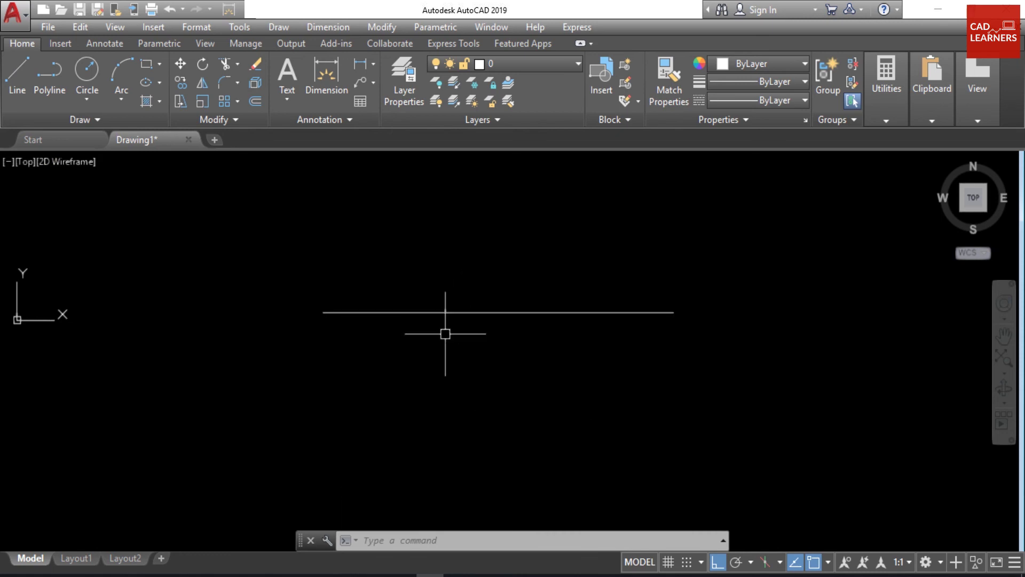
Step: Turn object snap tracking off and back on
left_click(419, 312)
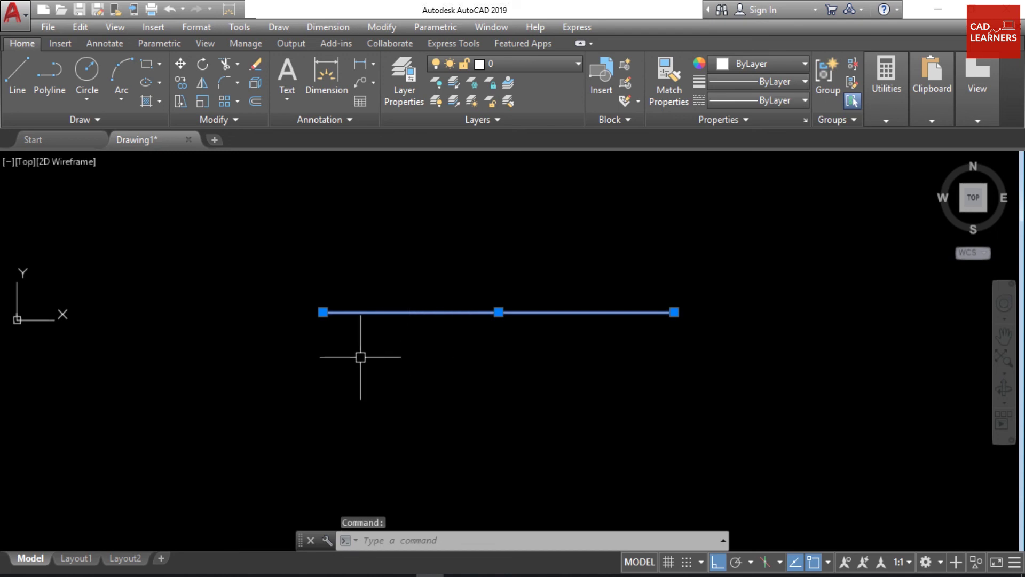
key("Escape")
left_click(794, 562)
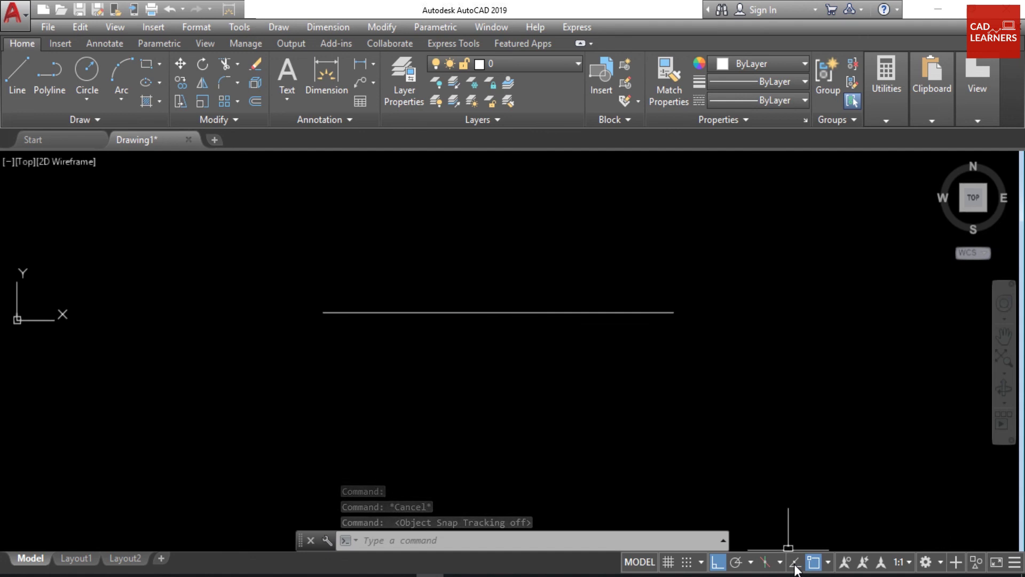
left_click(795, 562)
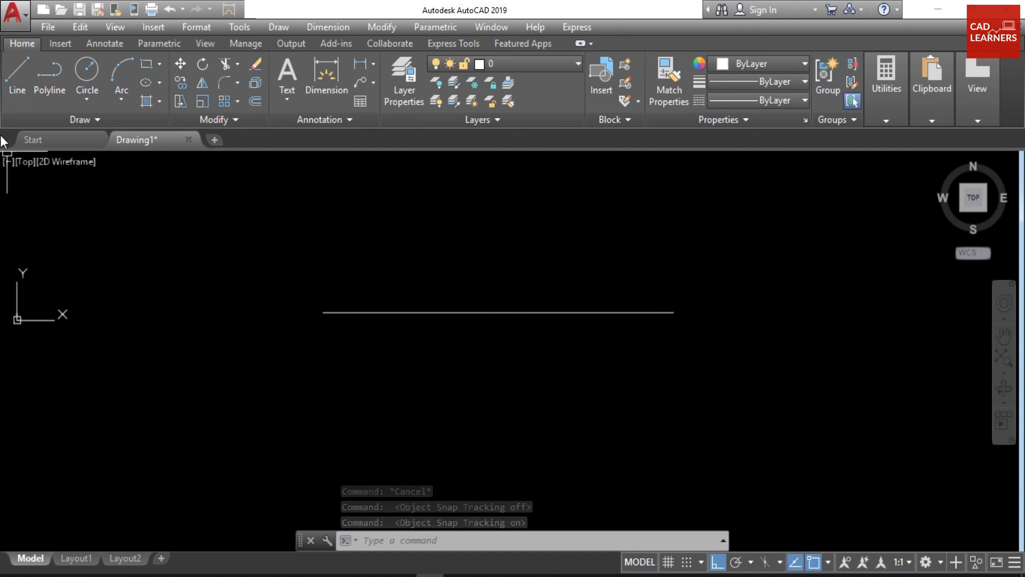
Step: Draw a second horizontal line below the first, aligning both its ends with the first line's endpoints through object snap tracking
left_click(15, 87)
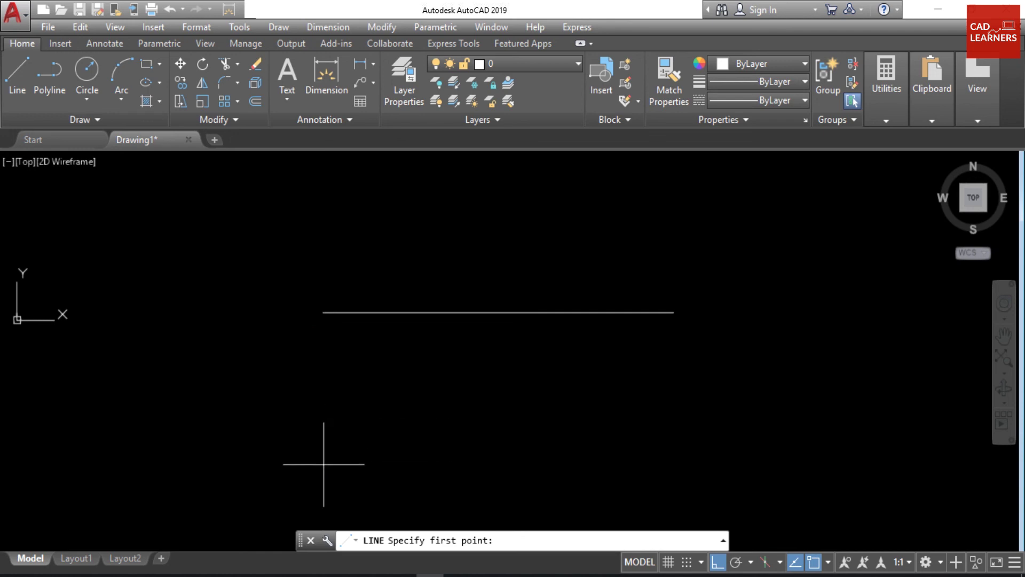
left_click(323, 465)
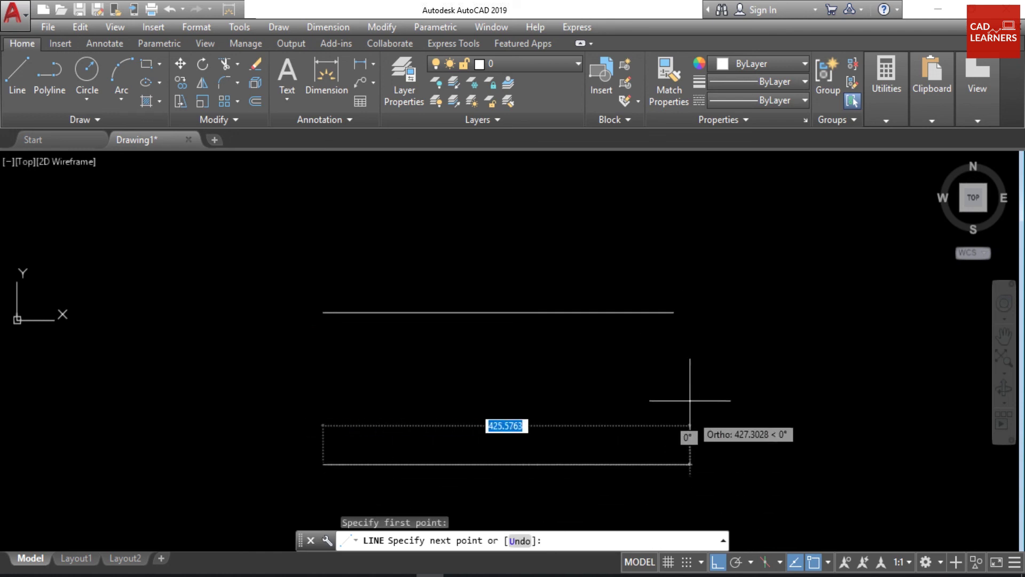
left_click(674, 465)
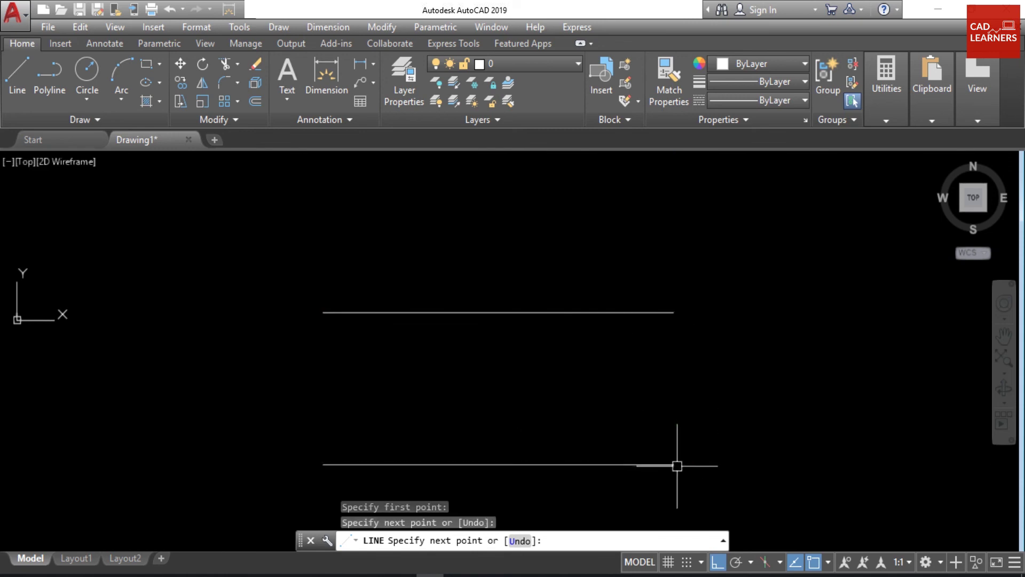
key("Escape")
middle_click_drag(723, 309, 707, 233)
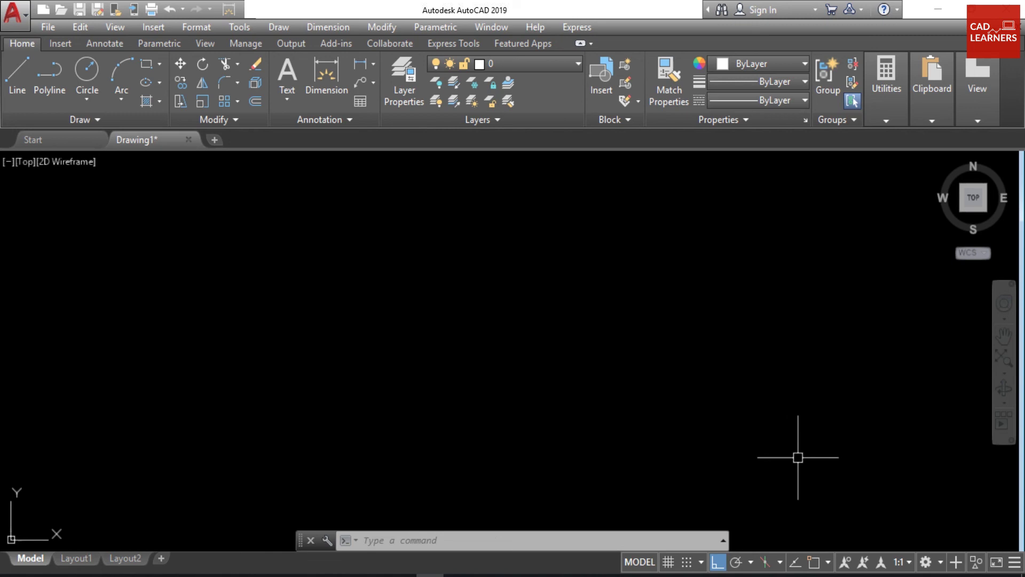
Step: Draw a horizontal line across the middle of the empty drawing area with object snap off and Ortho on
left_click(815, 562)
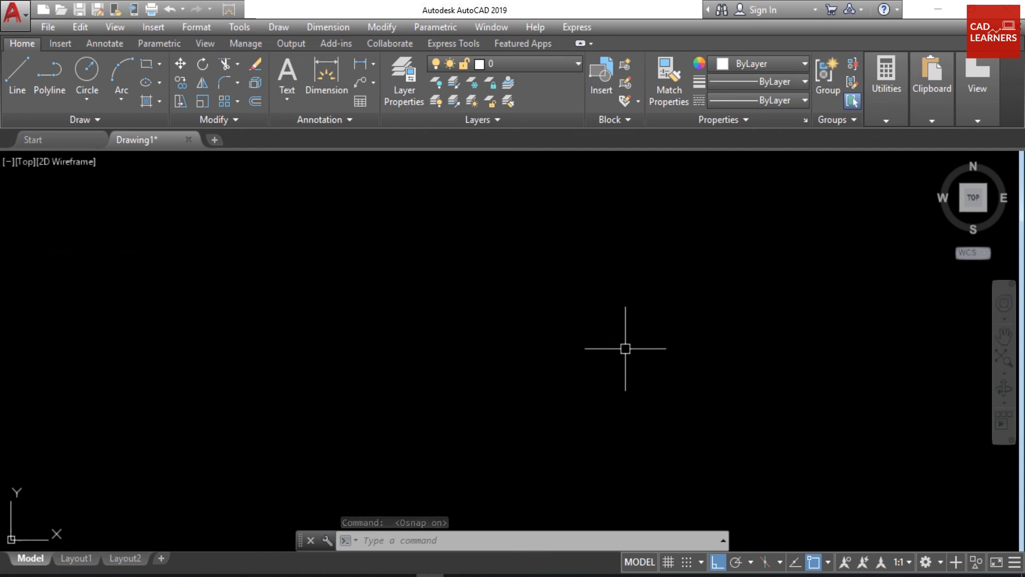
left_click(813, 561)
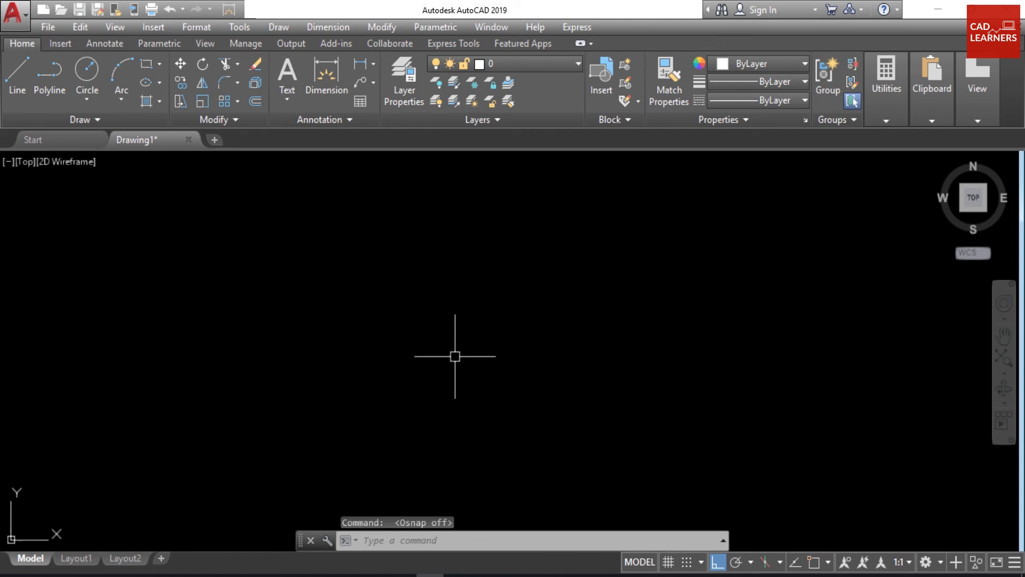
type("L")
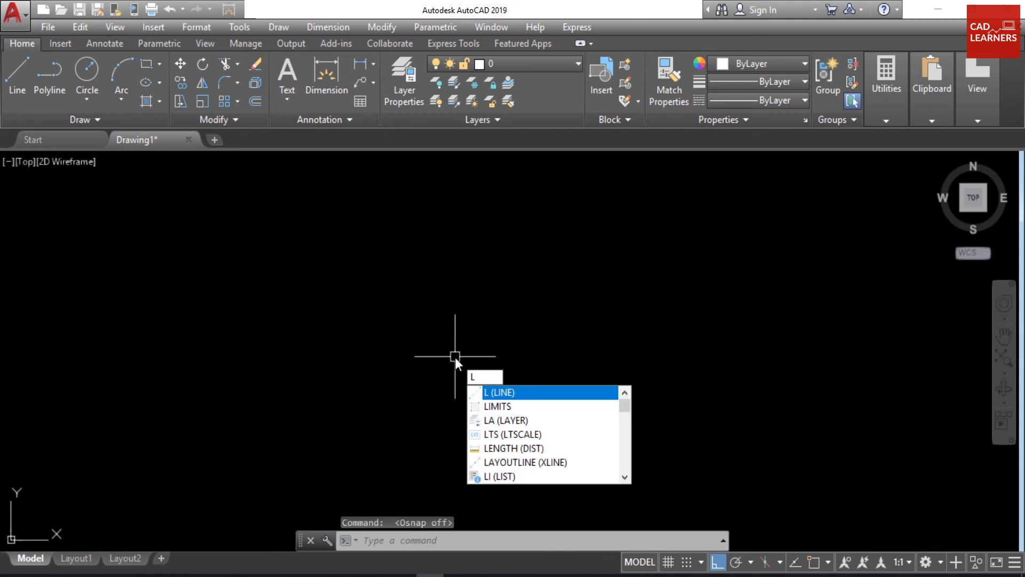
key("Return")
left_click(288, 309)
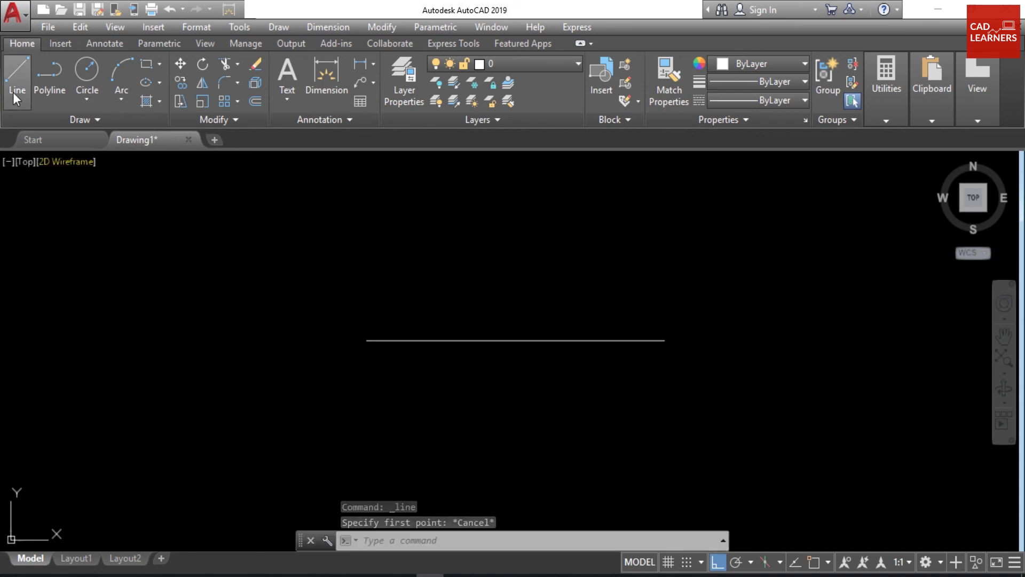
Step: Turn object snap on during a new Line command, try the snap at the existing line's right endpoint, and cancel the command
left_click(13, 92)
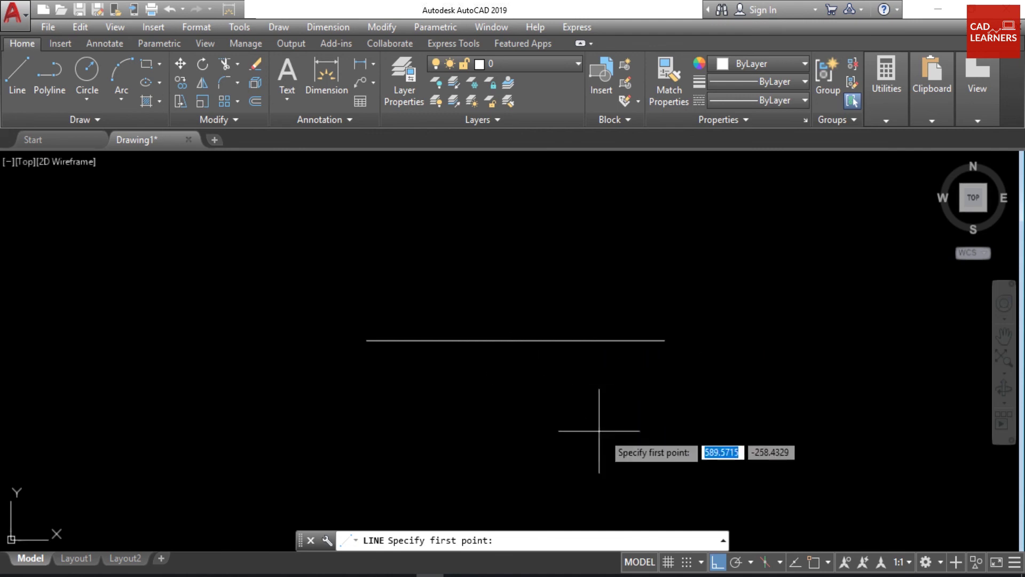
left_click(814, 562)
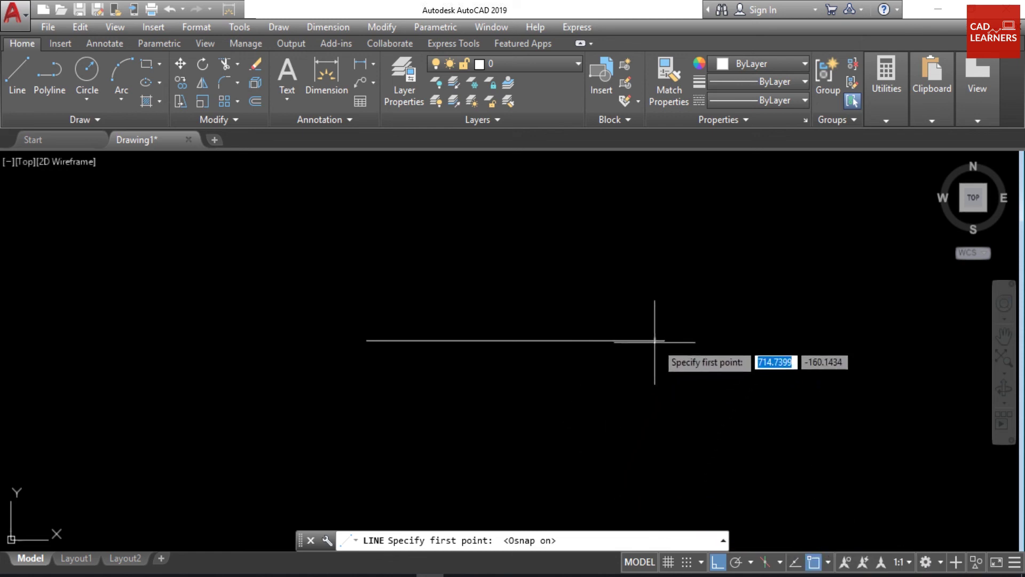
mouse_move(665, 340)
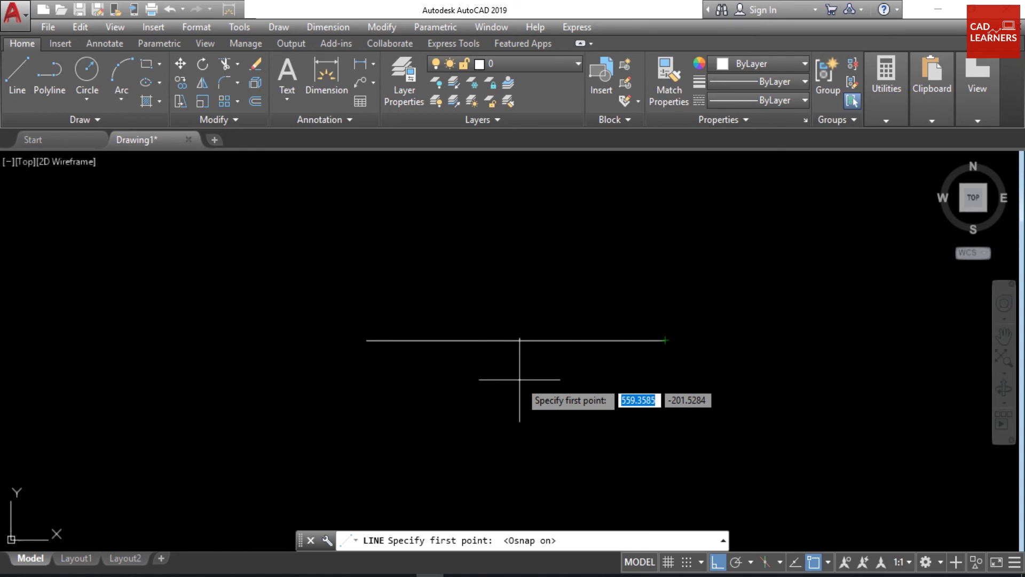
key("Escape")
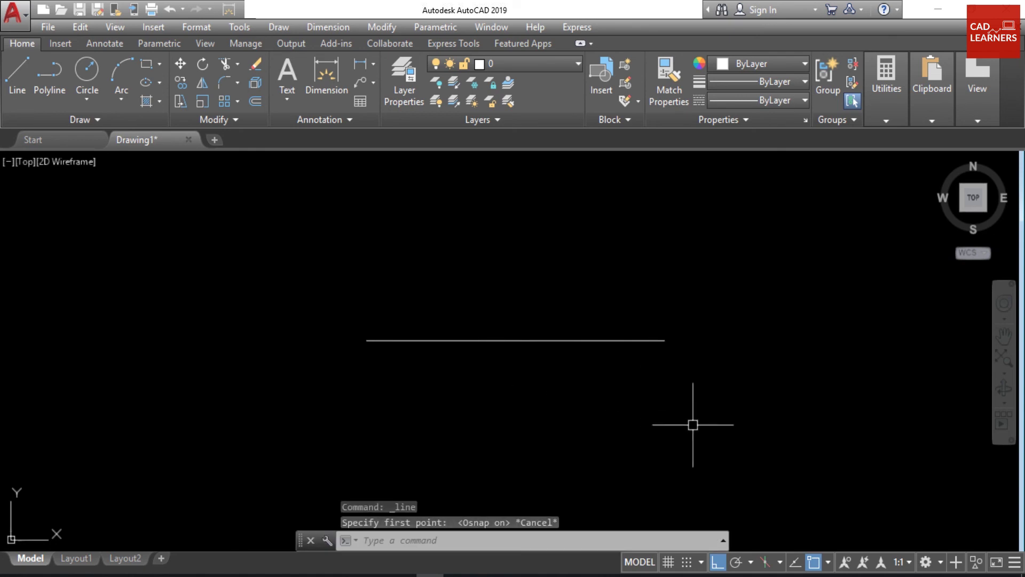
Step: Review the object snap modes in the object snap settings, toggling Geometric Center on and back off before accepting
left_click(831, 566)
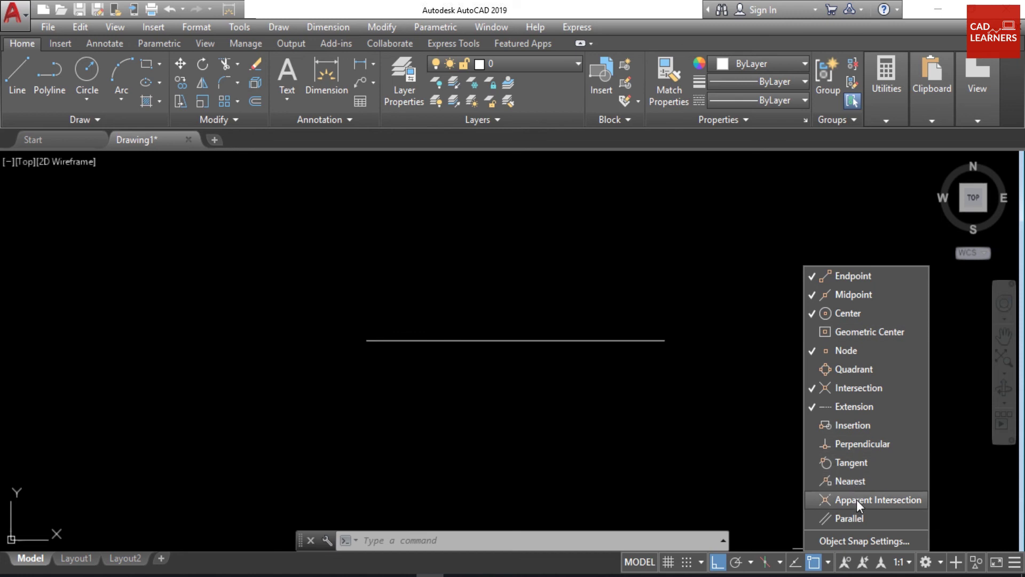
left_click(842, 541)
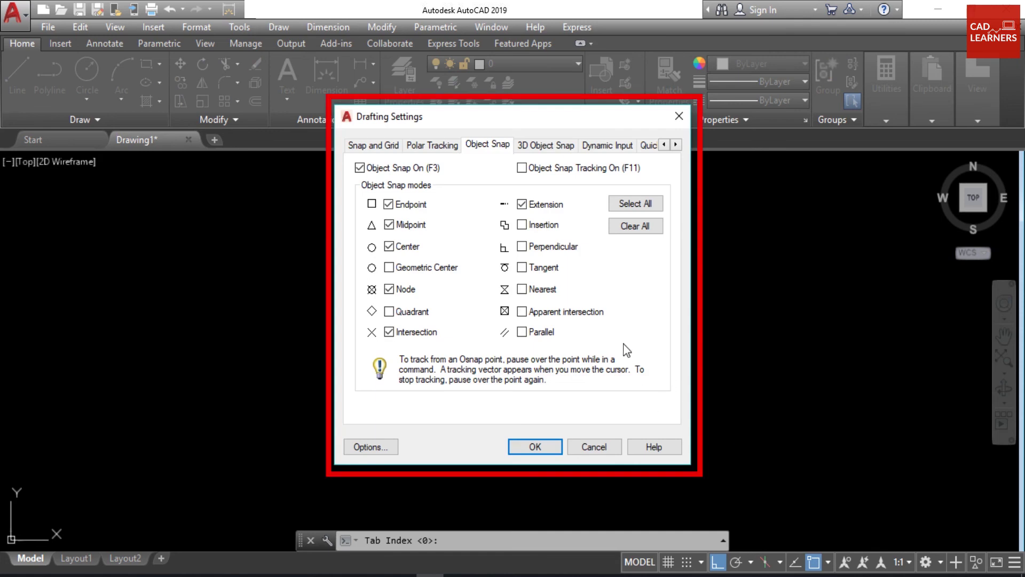
left_click(389, 268)
left_click(389, 268)
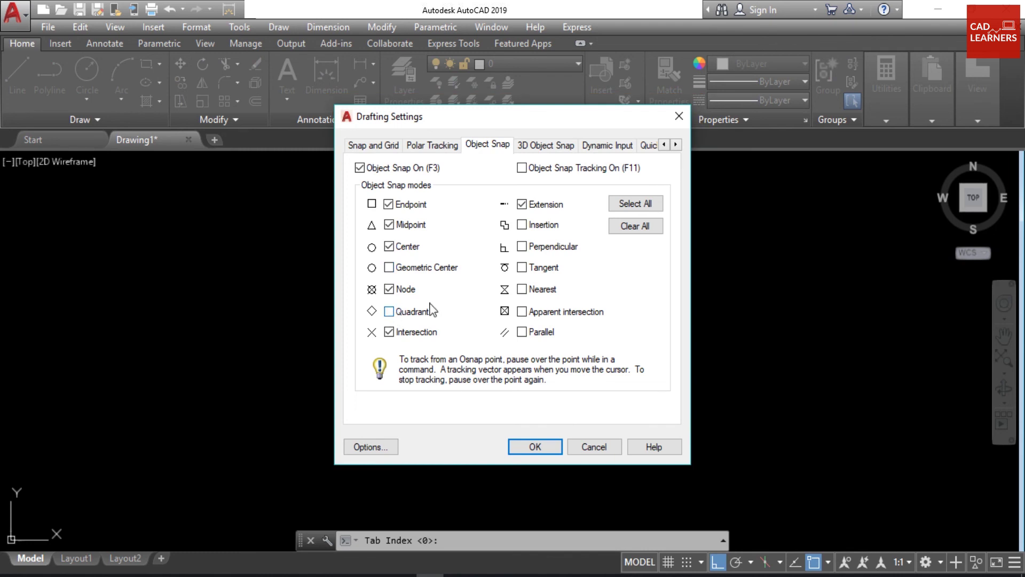
left_click(555, 447)
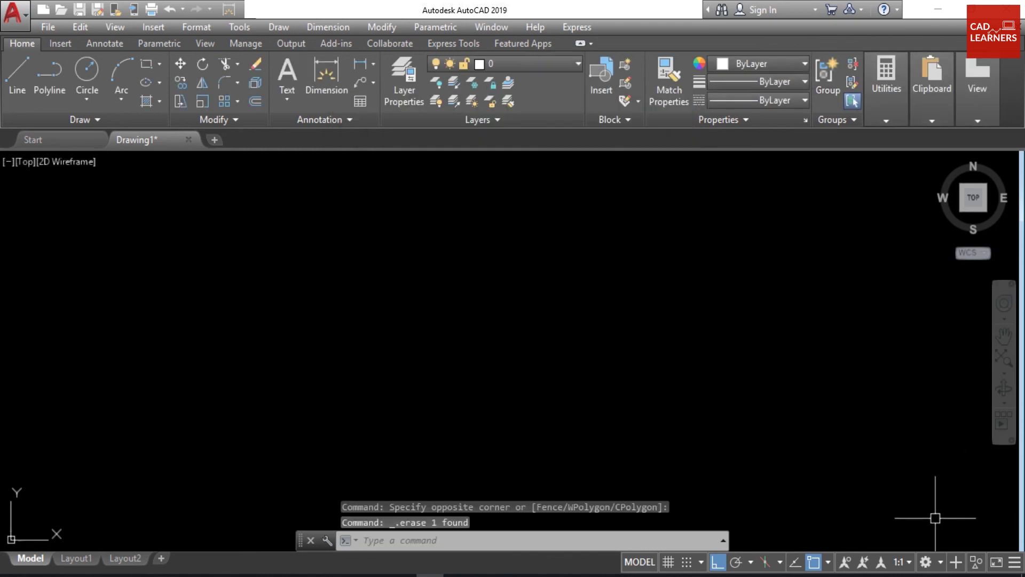